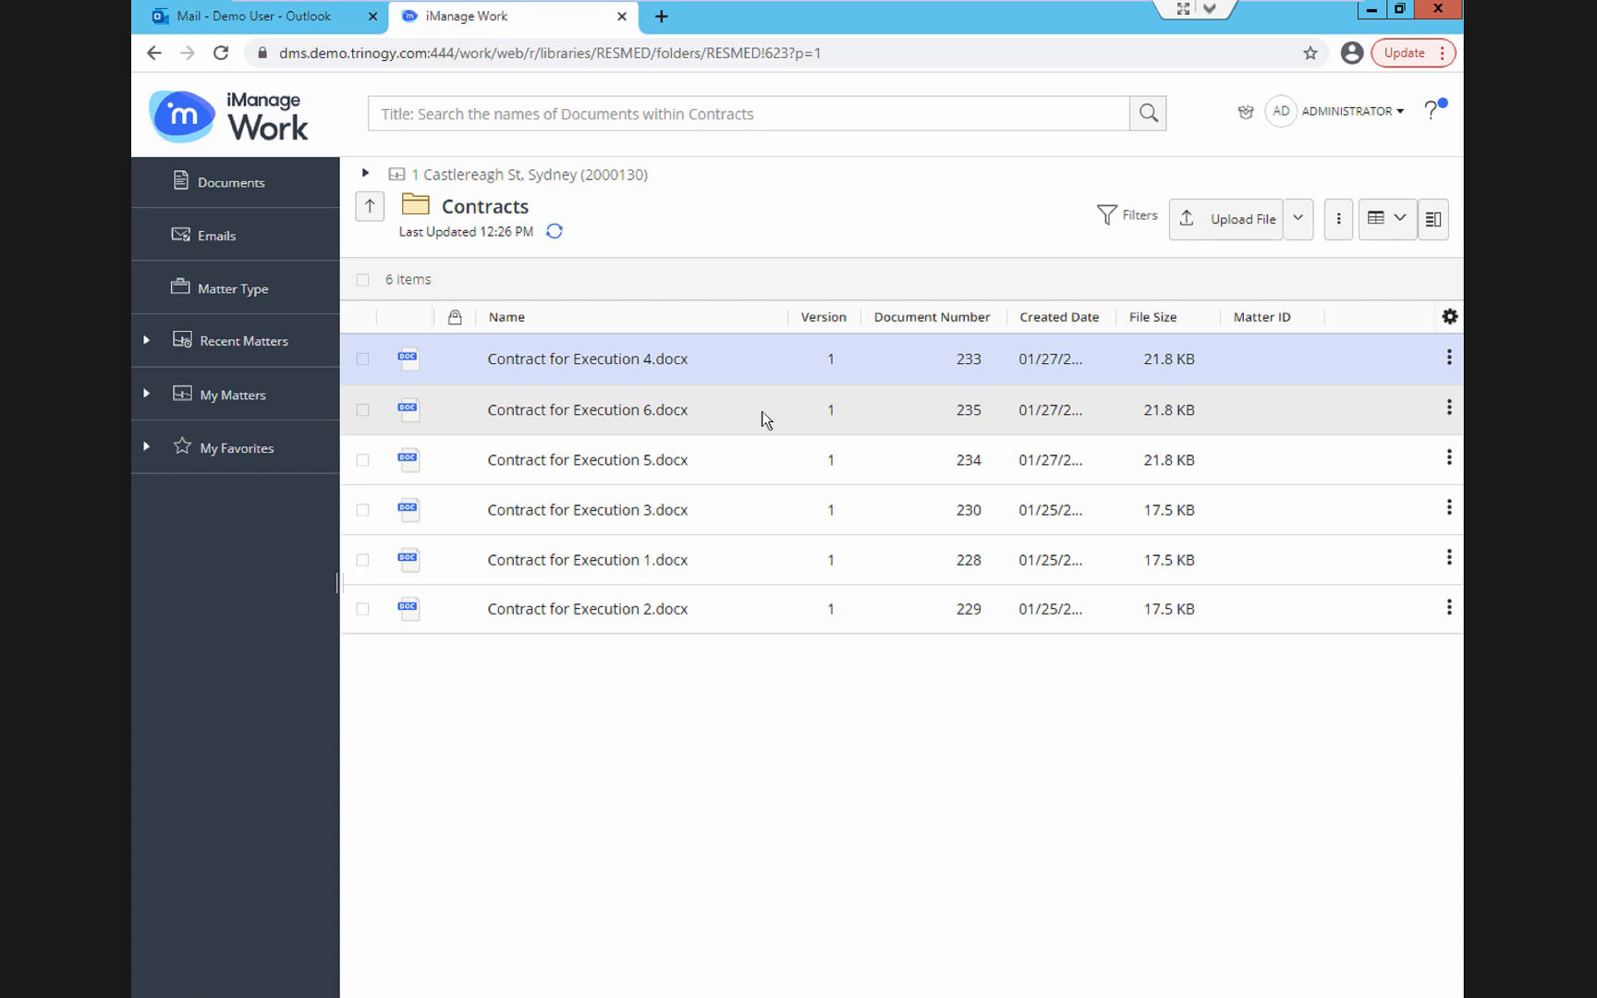
Send Contract for Execution 6.docx to DocuSign and create its envelope immediately under the name Contract for Execution 6.
right_click(765, 420)
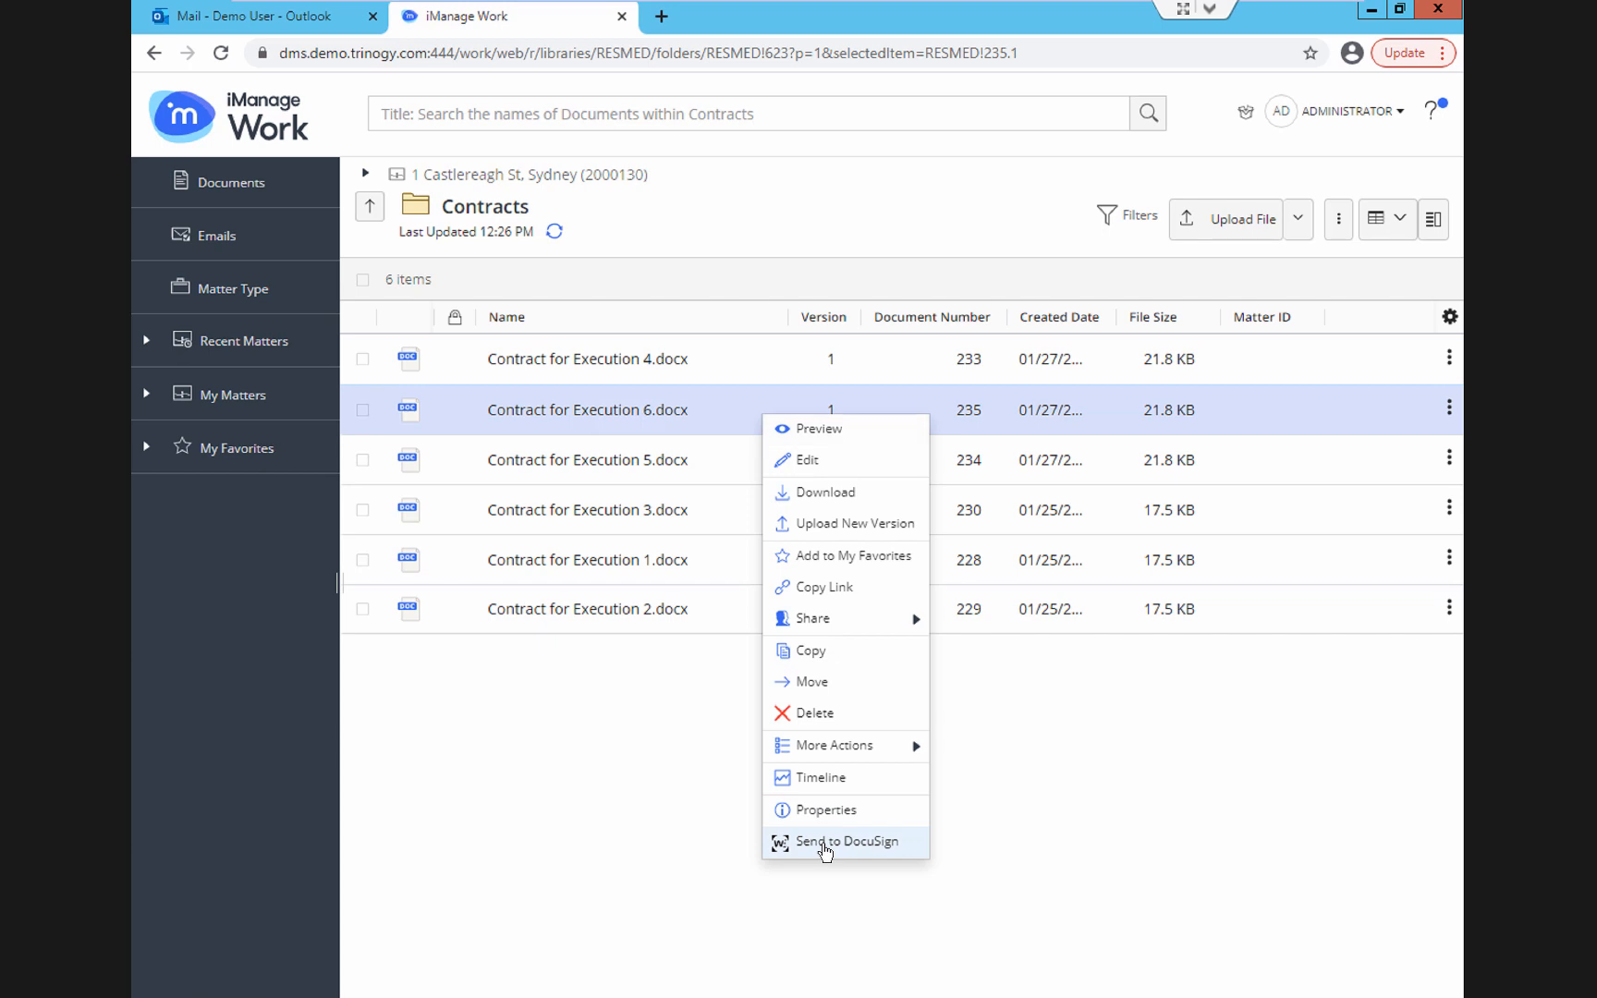
click(826, 843)
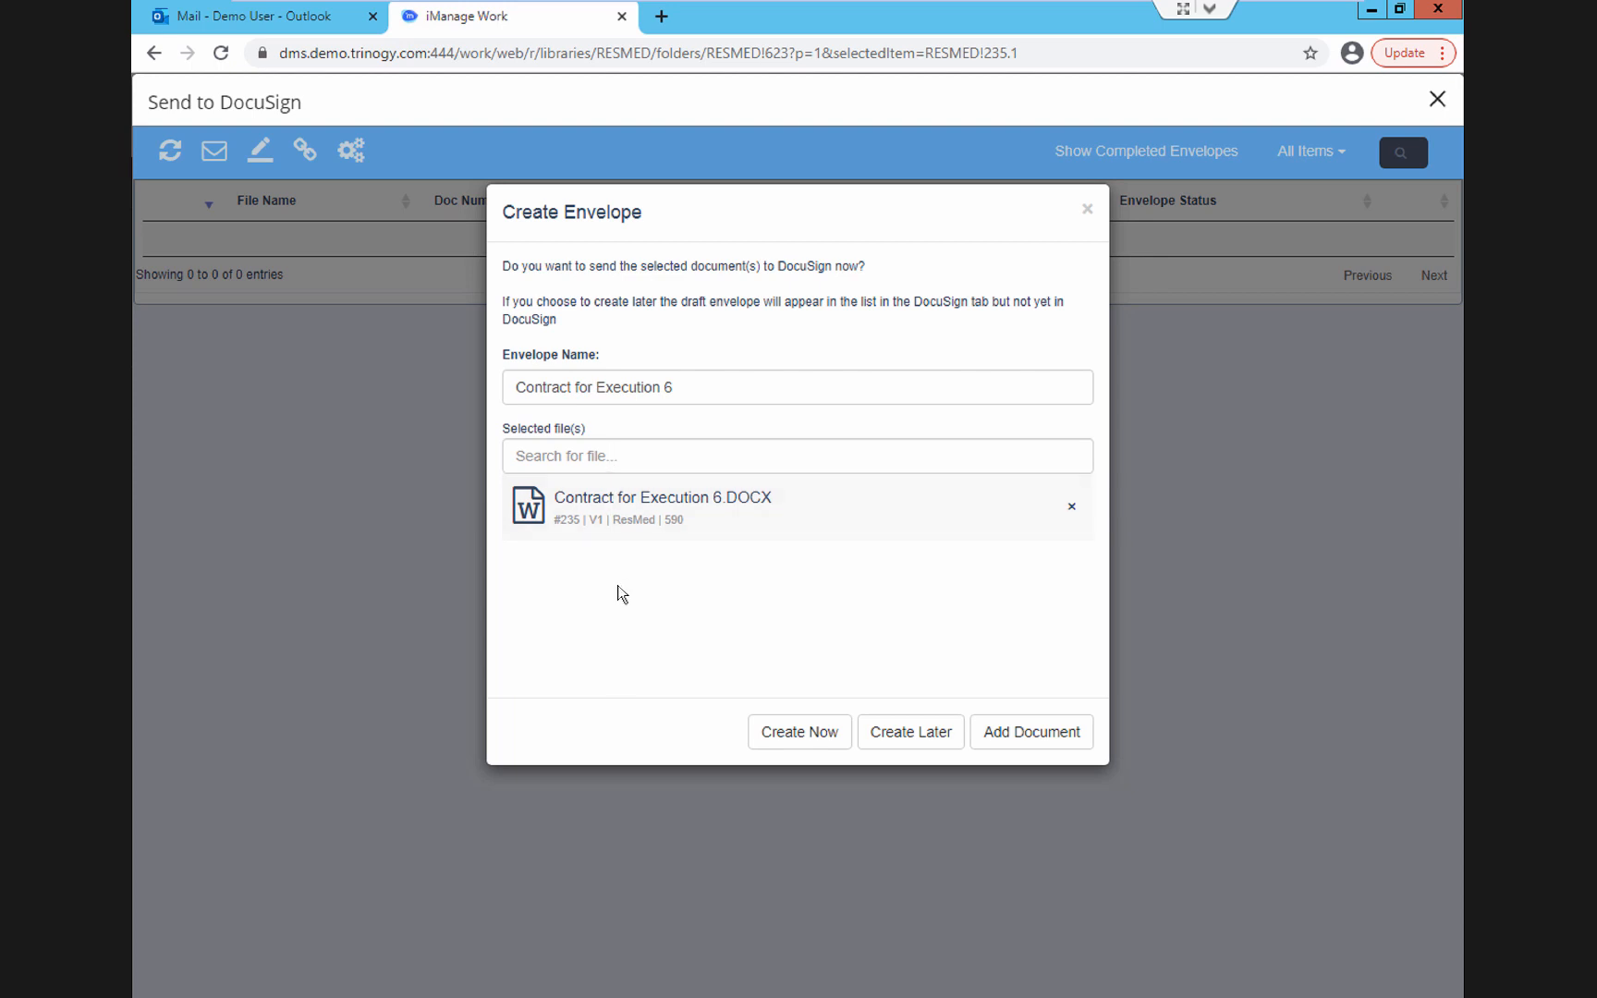
click(801, 731)
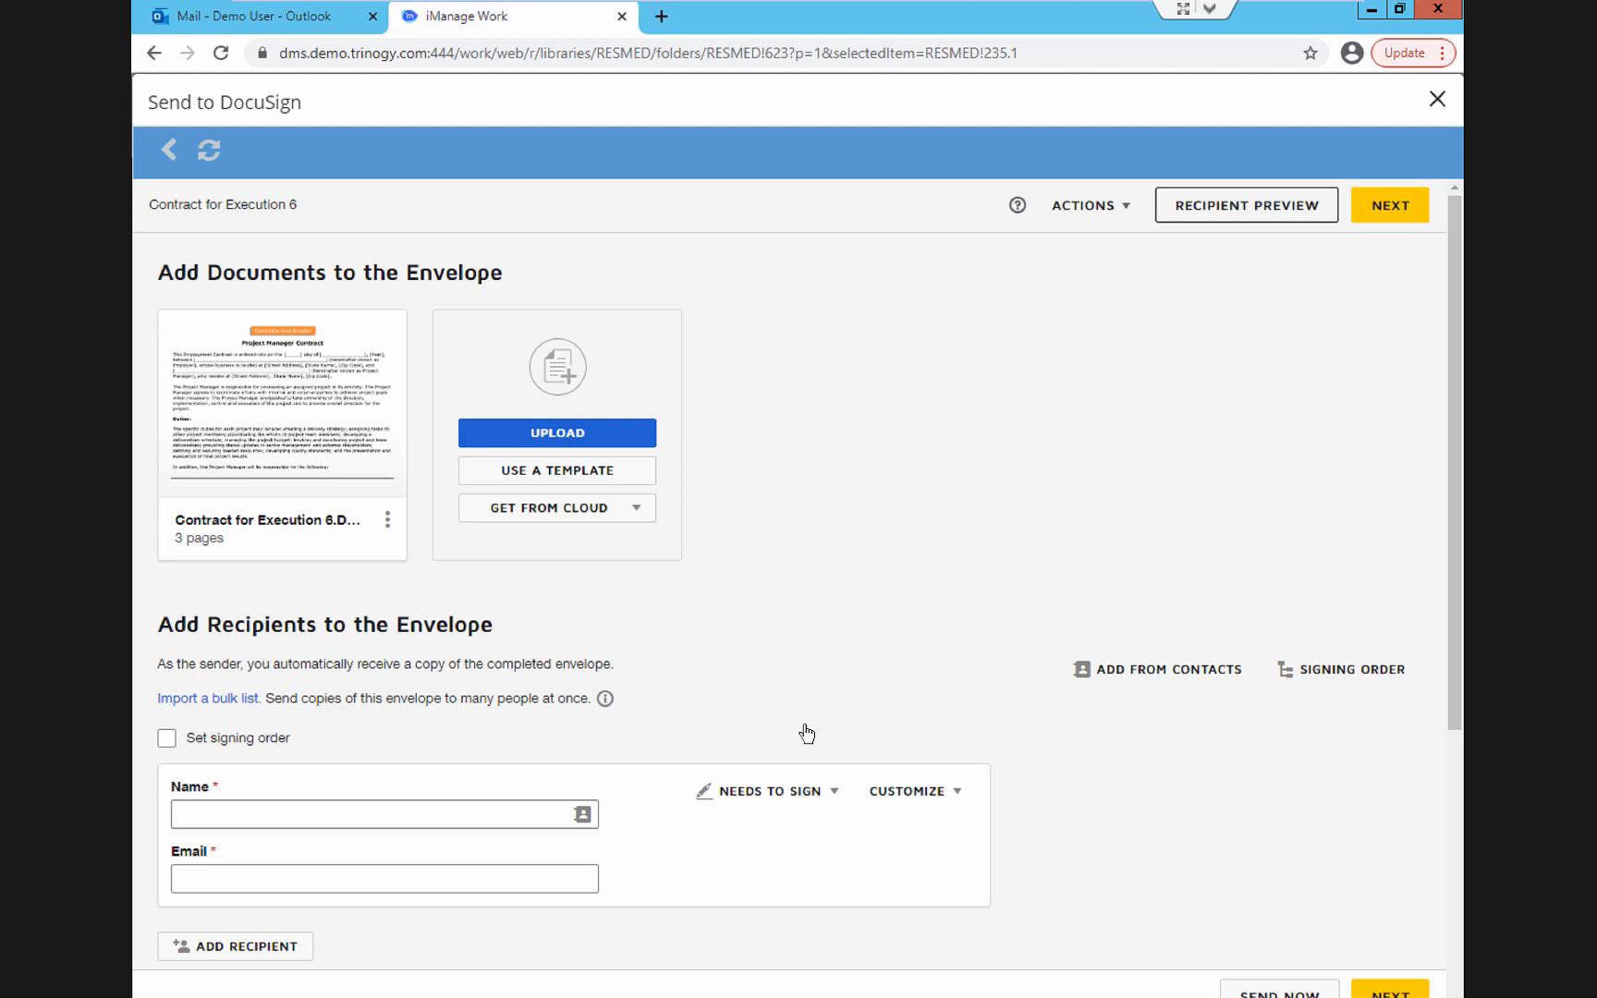
Add the suggested contact as the recipient who needs to sign and continue to placing fields on the contract.
click(482, 820)
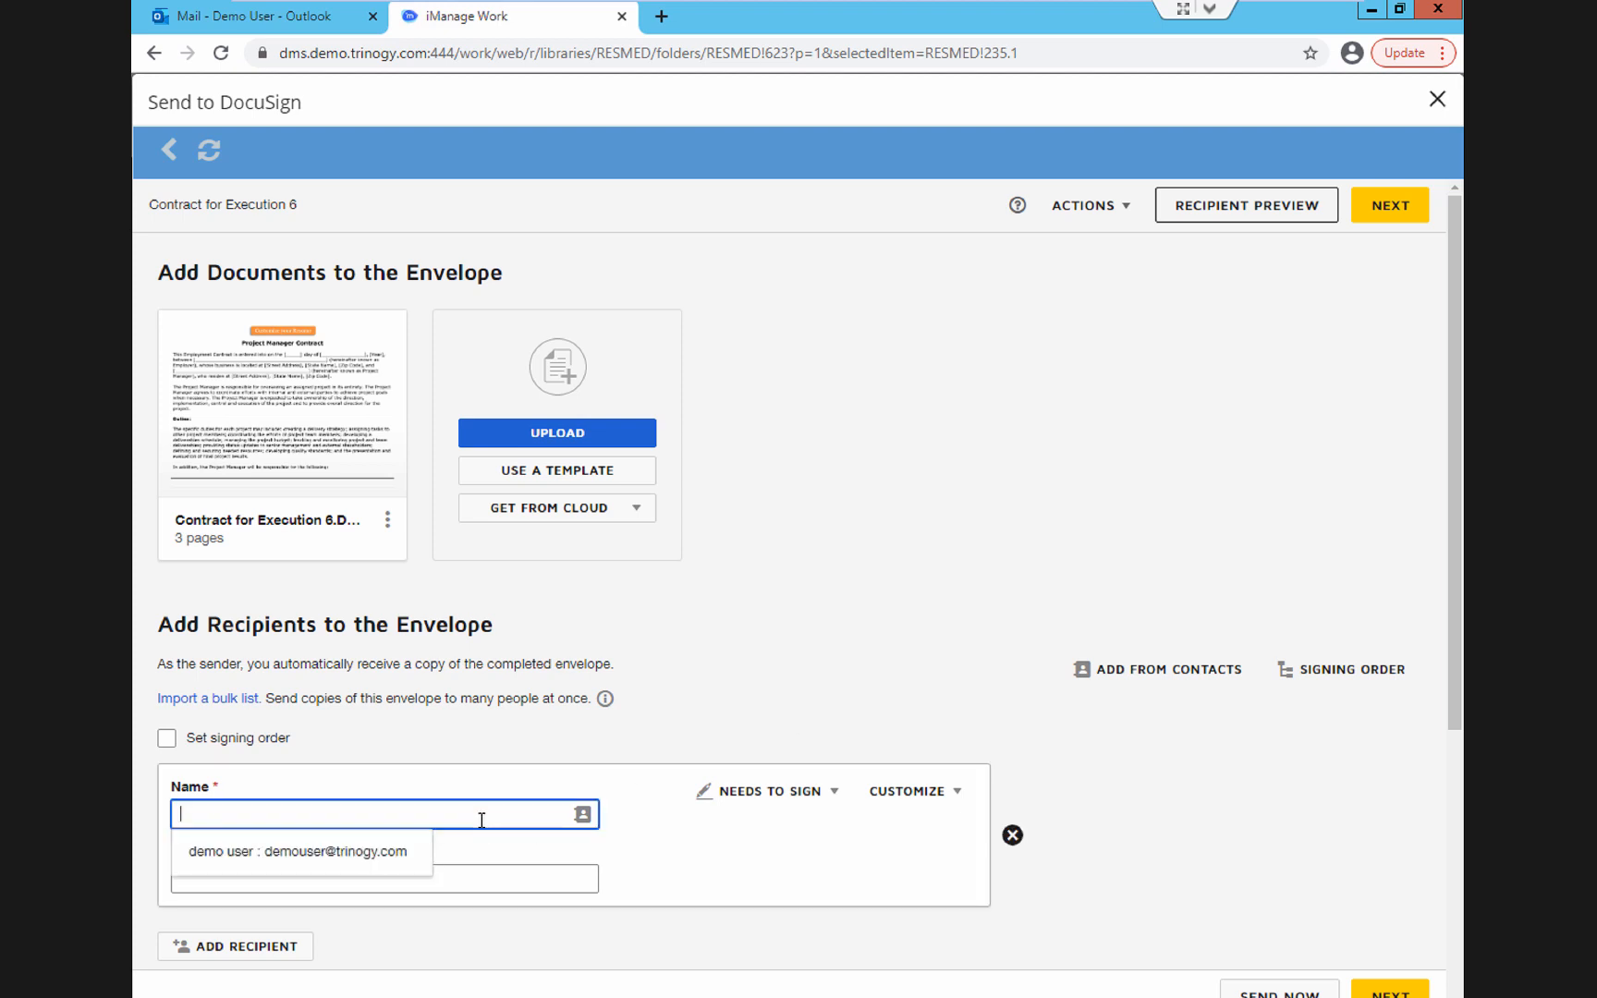
click(375, 855)
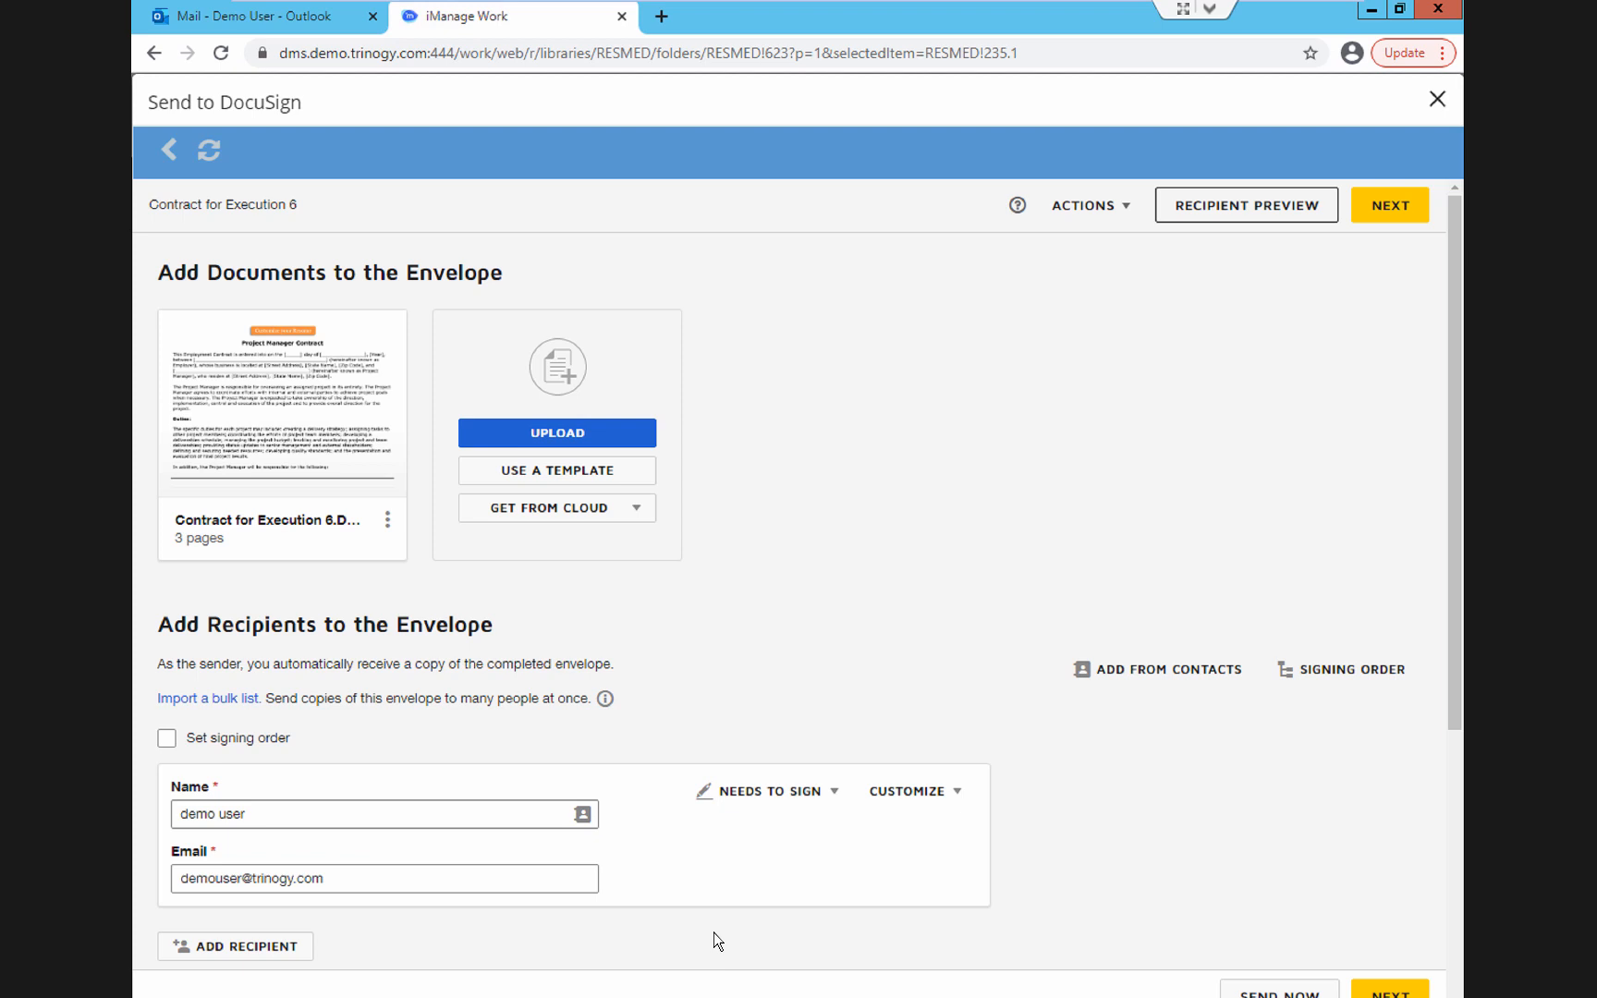
click(1384, 993)
click(1381, 991)
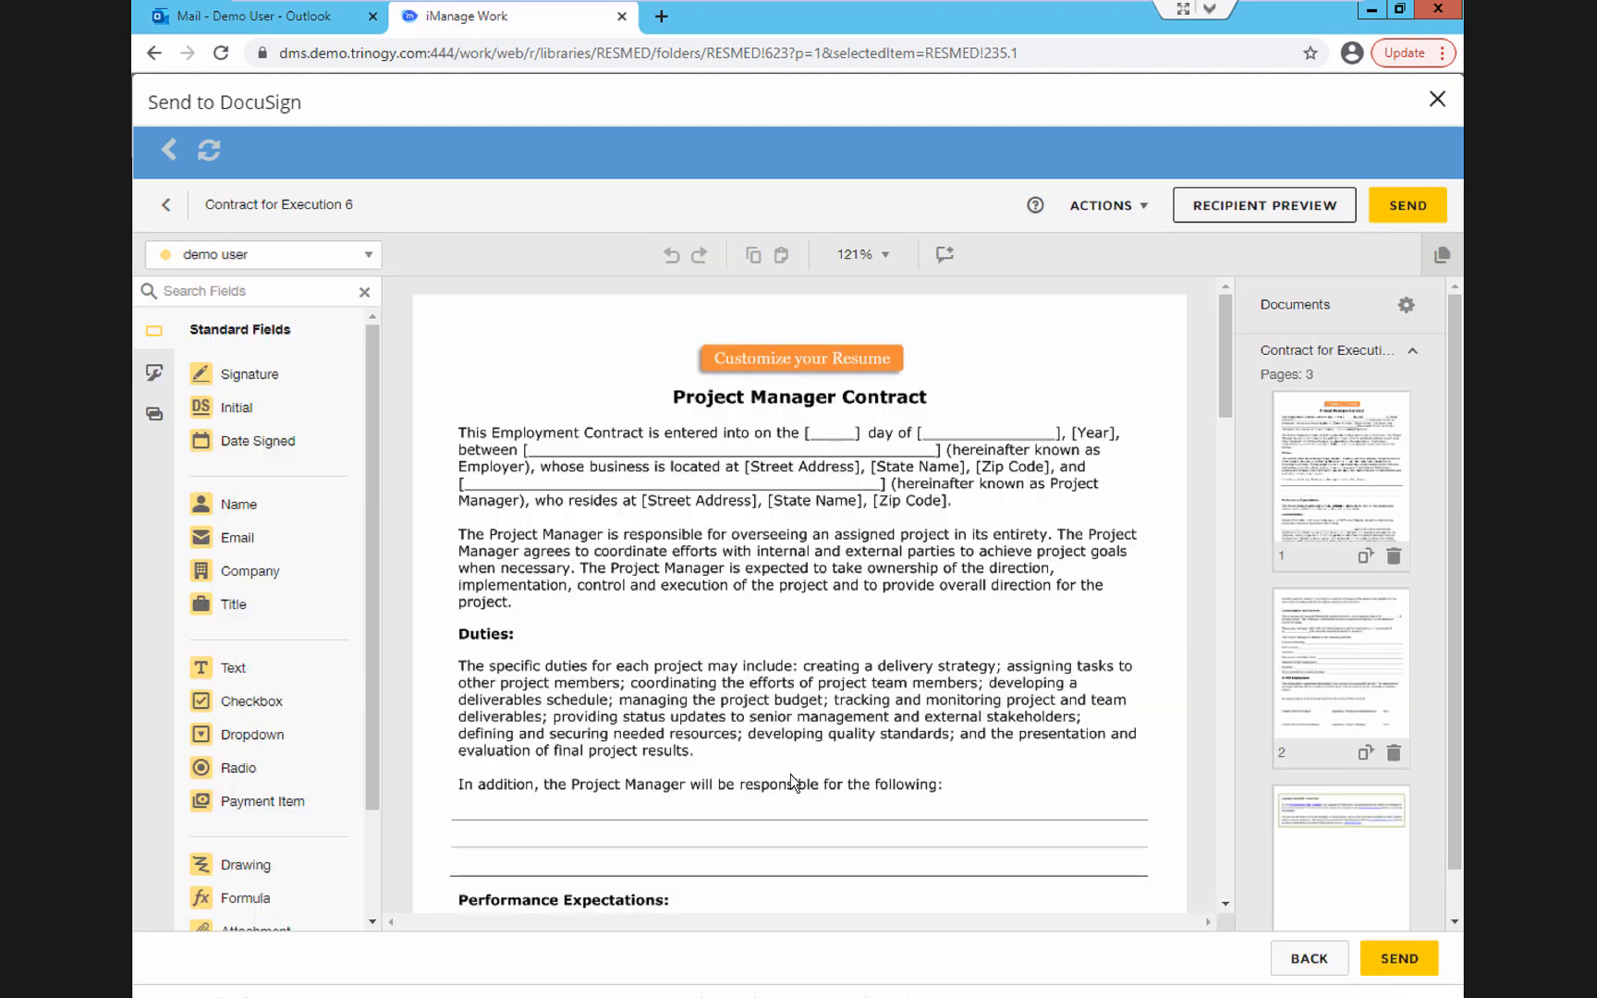
Place Signature, Date Signed and Name fields on the Project Manager signing line of page 2, and send the envelope.
click(1224, 843)
click(1223, 844)
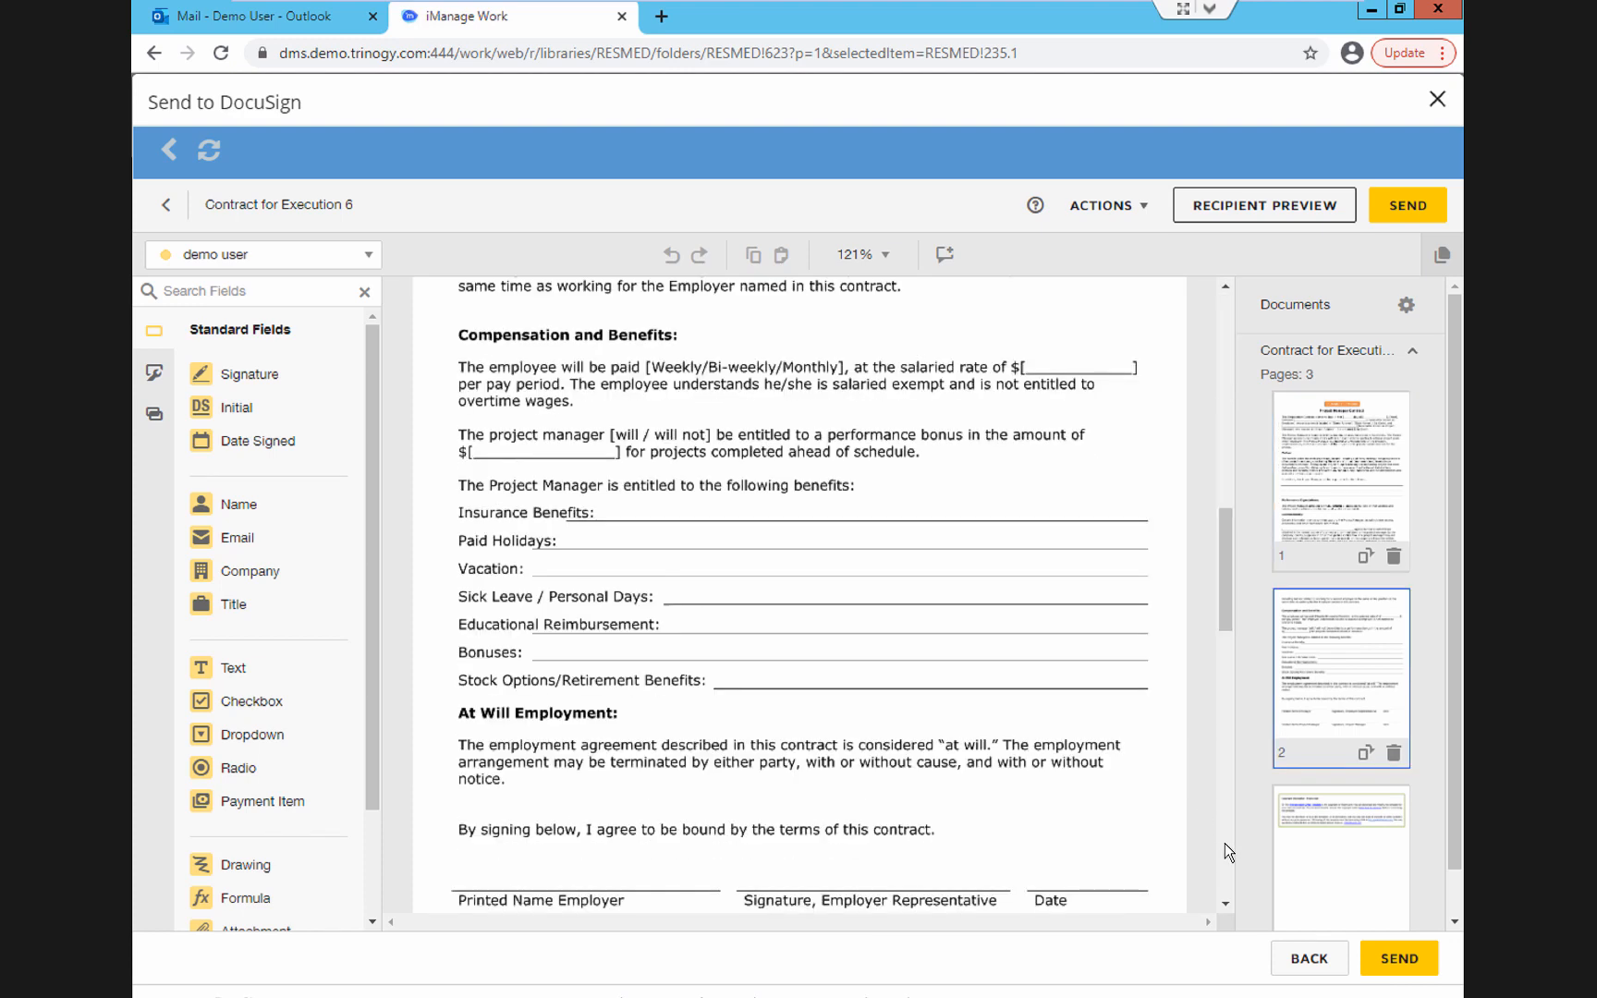
click(1223, 844)
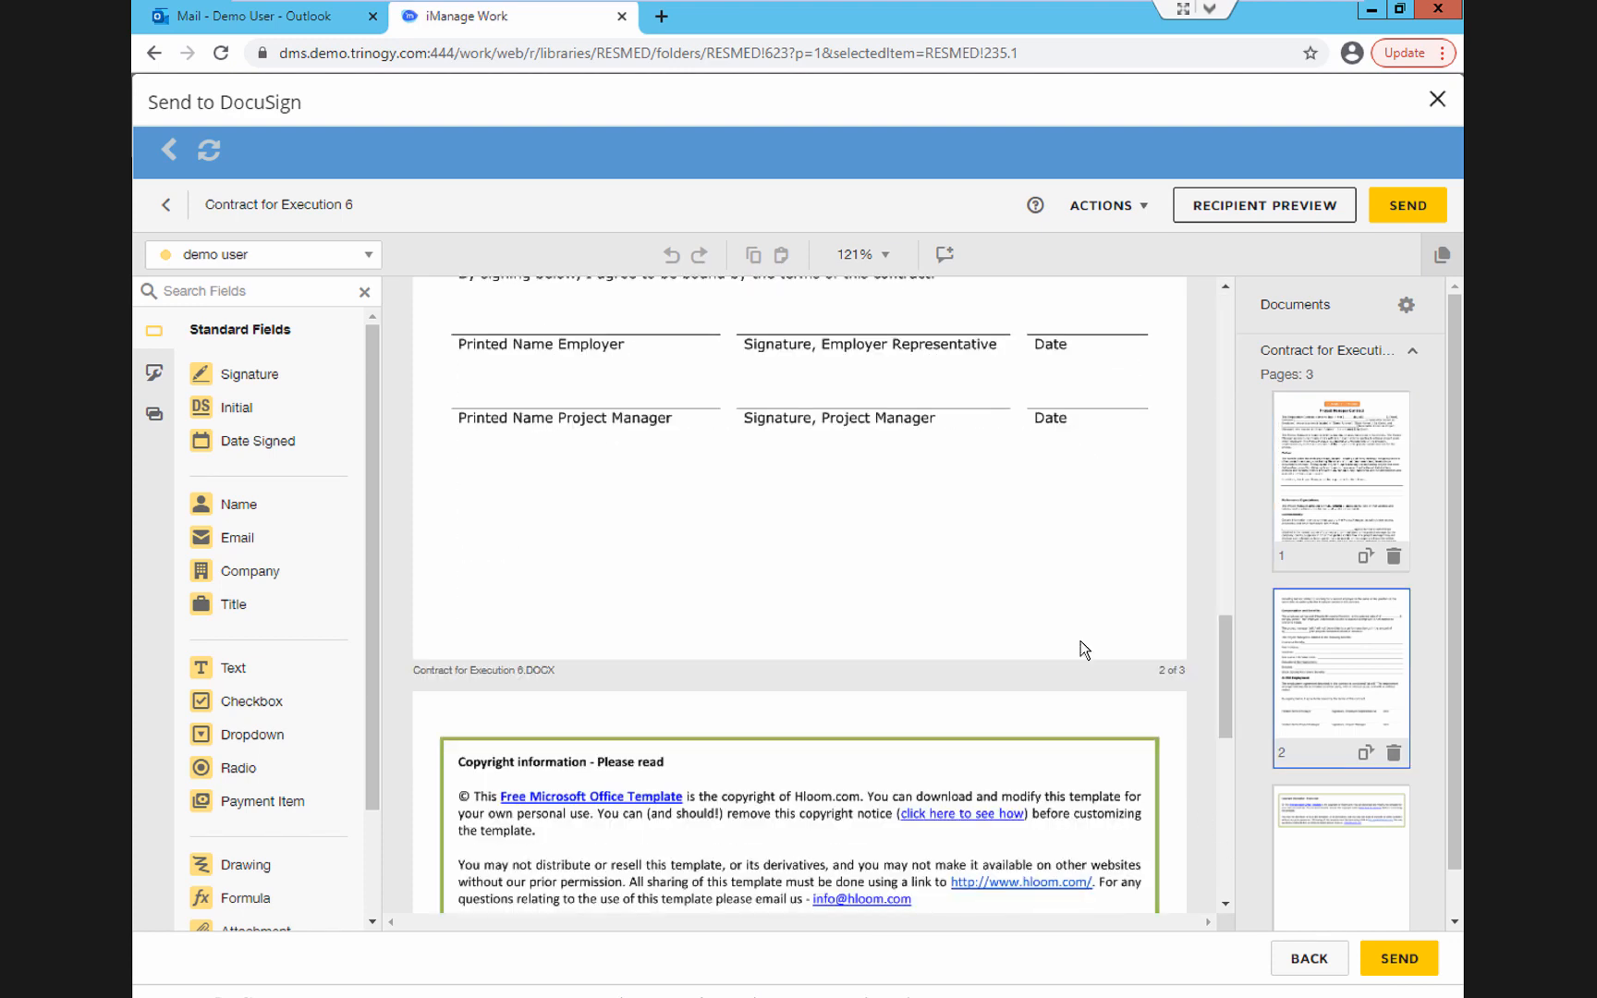
mouse_move(248, 376)
mouse_down()
mouse_move(758, 381)
mouse_move(739, 373)
mouse_up()
drag(272, 449, 1032, 387)
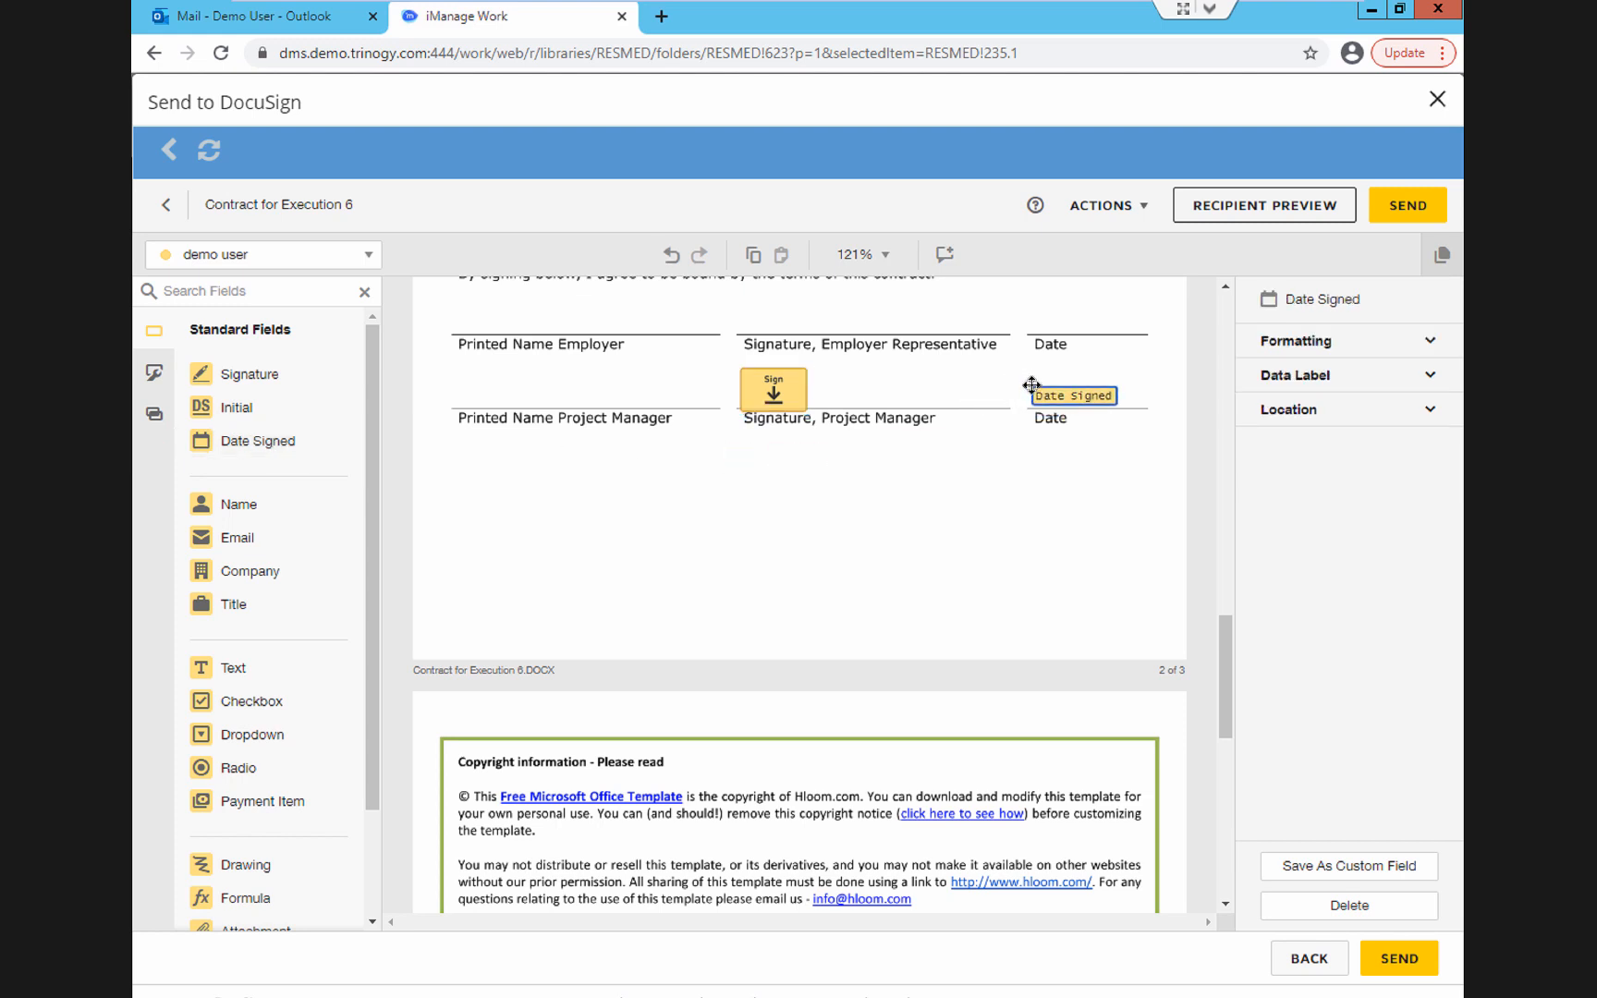
drag(232, 510, 462, 405)
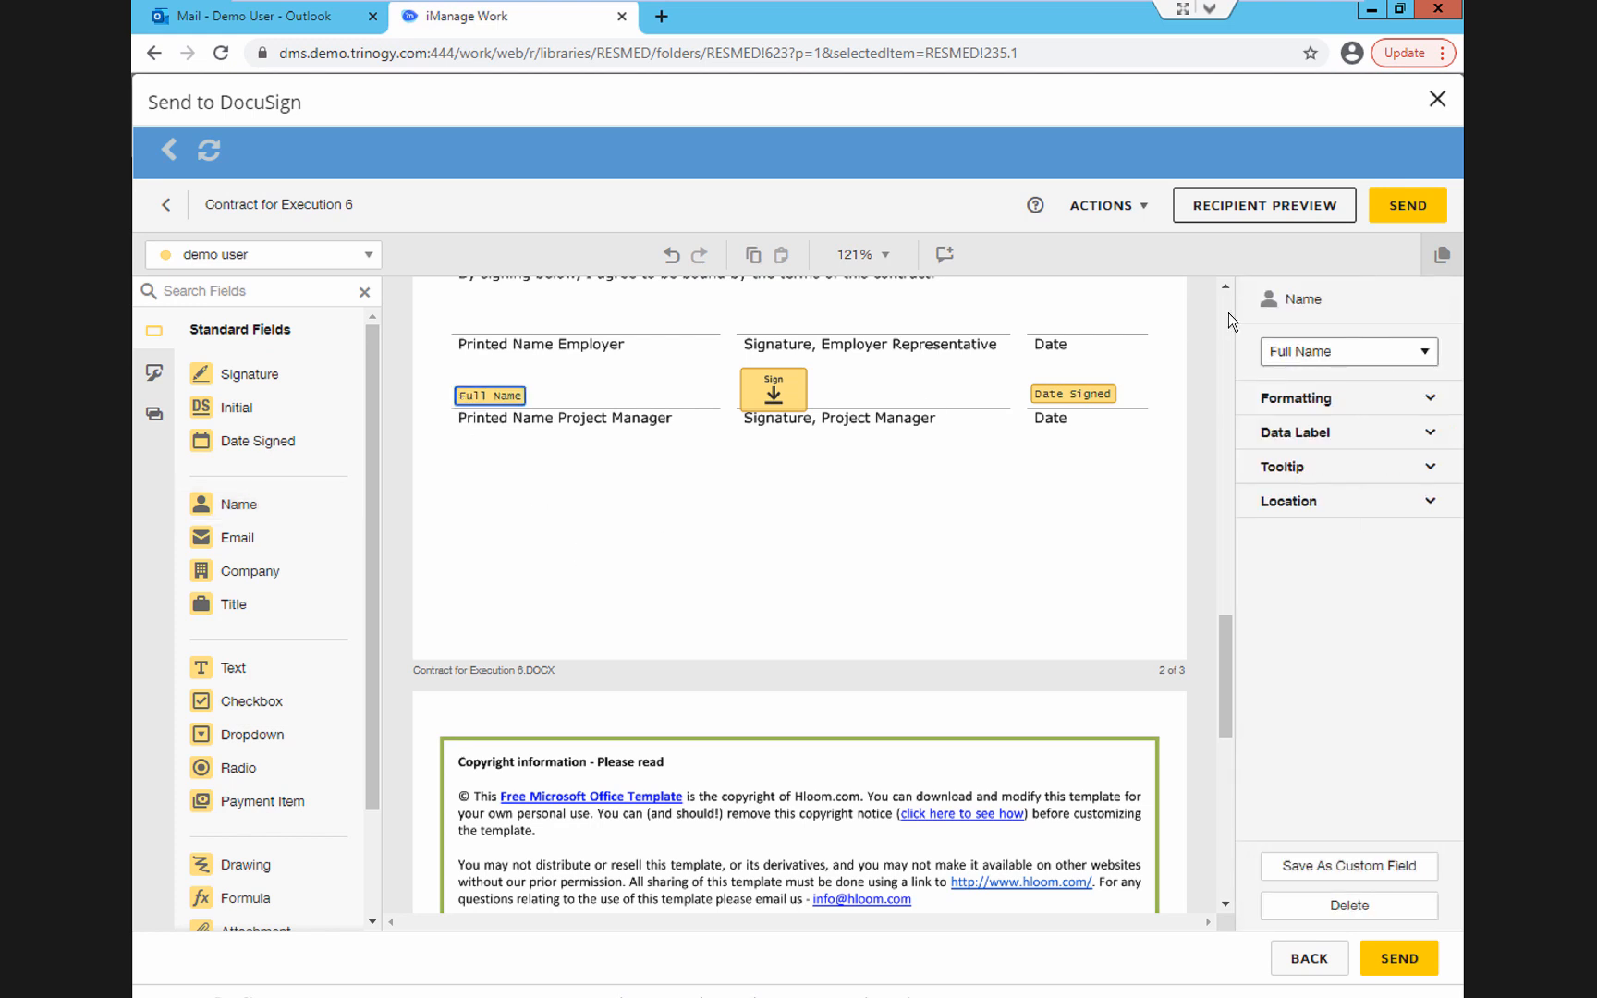
click(1409, 218)
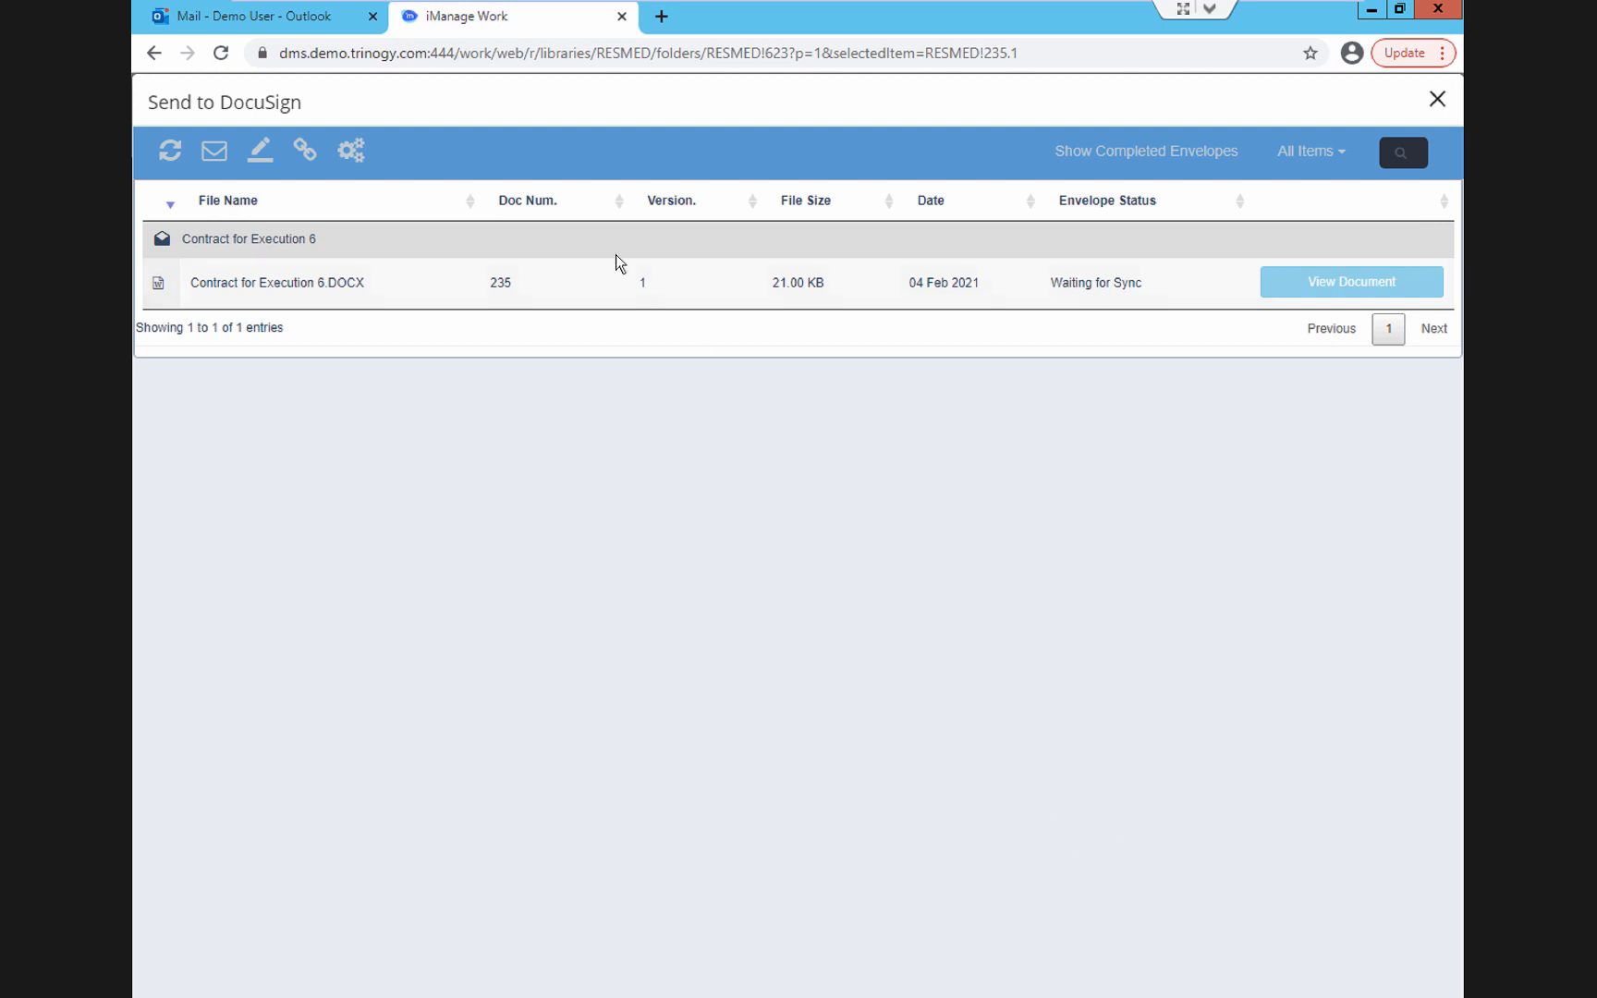
Switch to Outlook, open the Contract for Execution 6 signing request, continue to its document review and block location access.
click(220, 19)
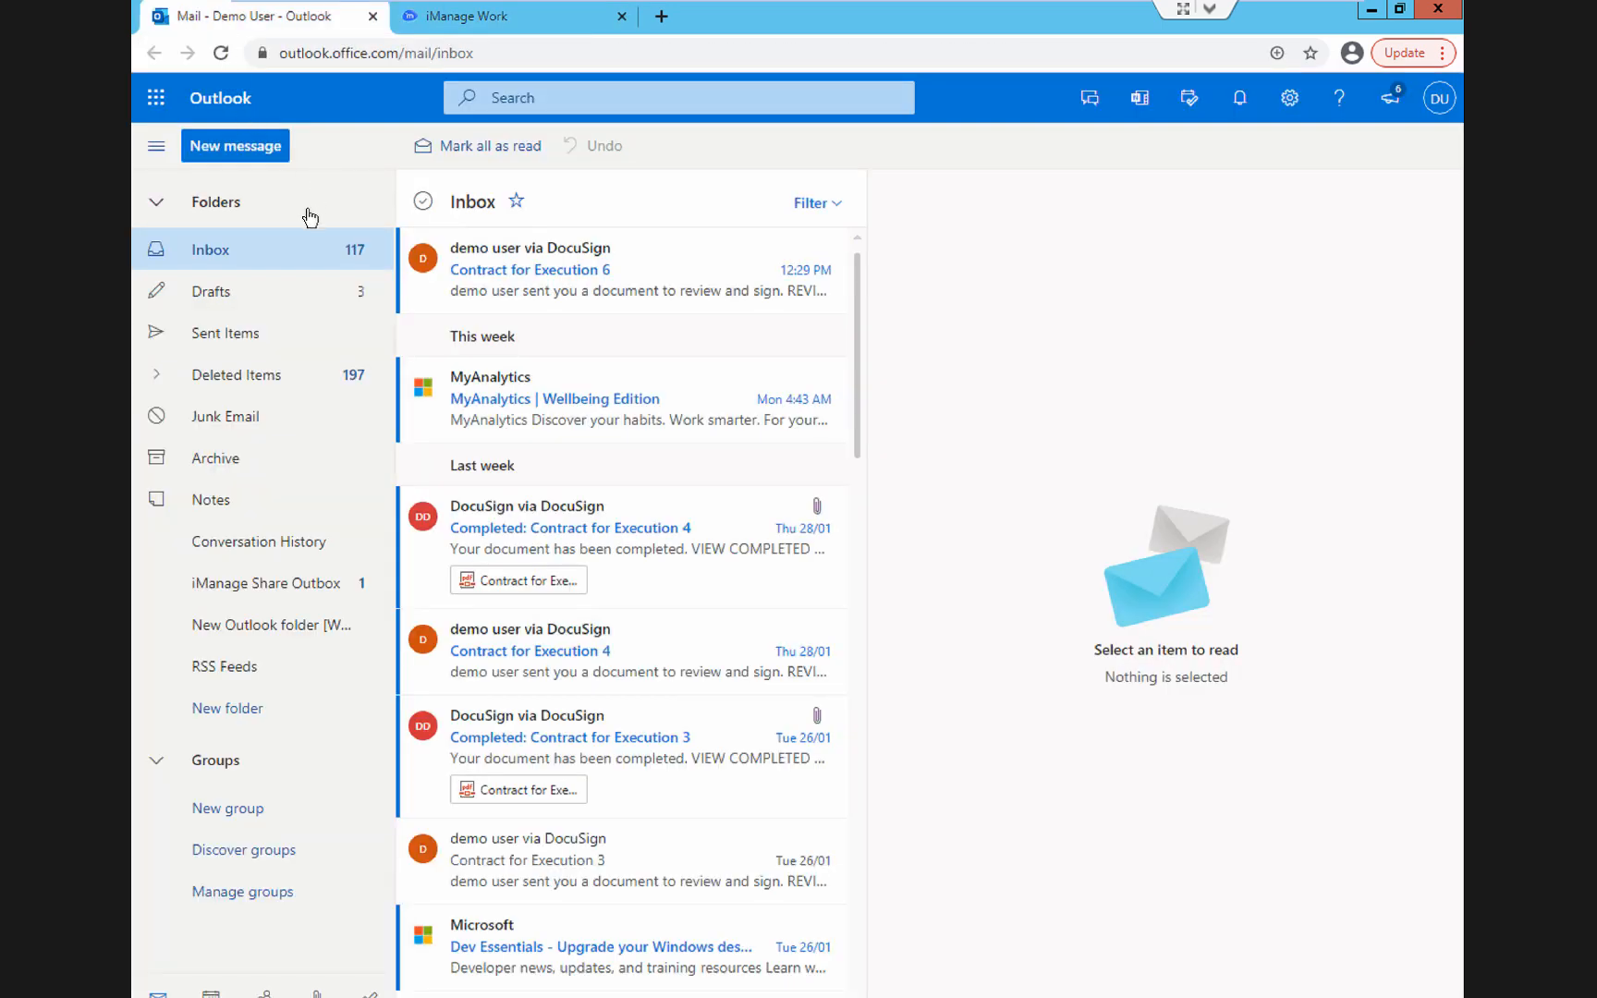
click(523, 273)
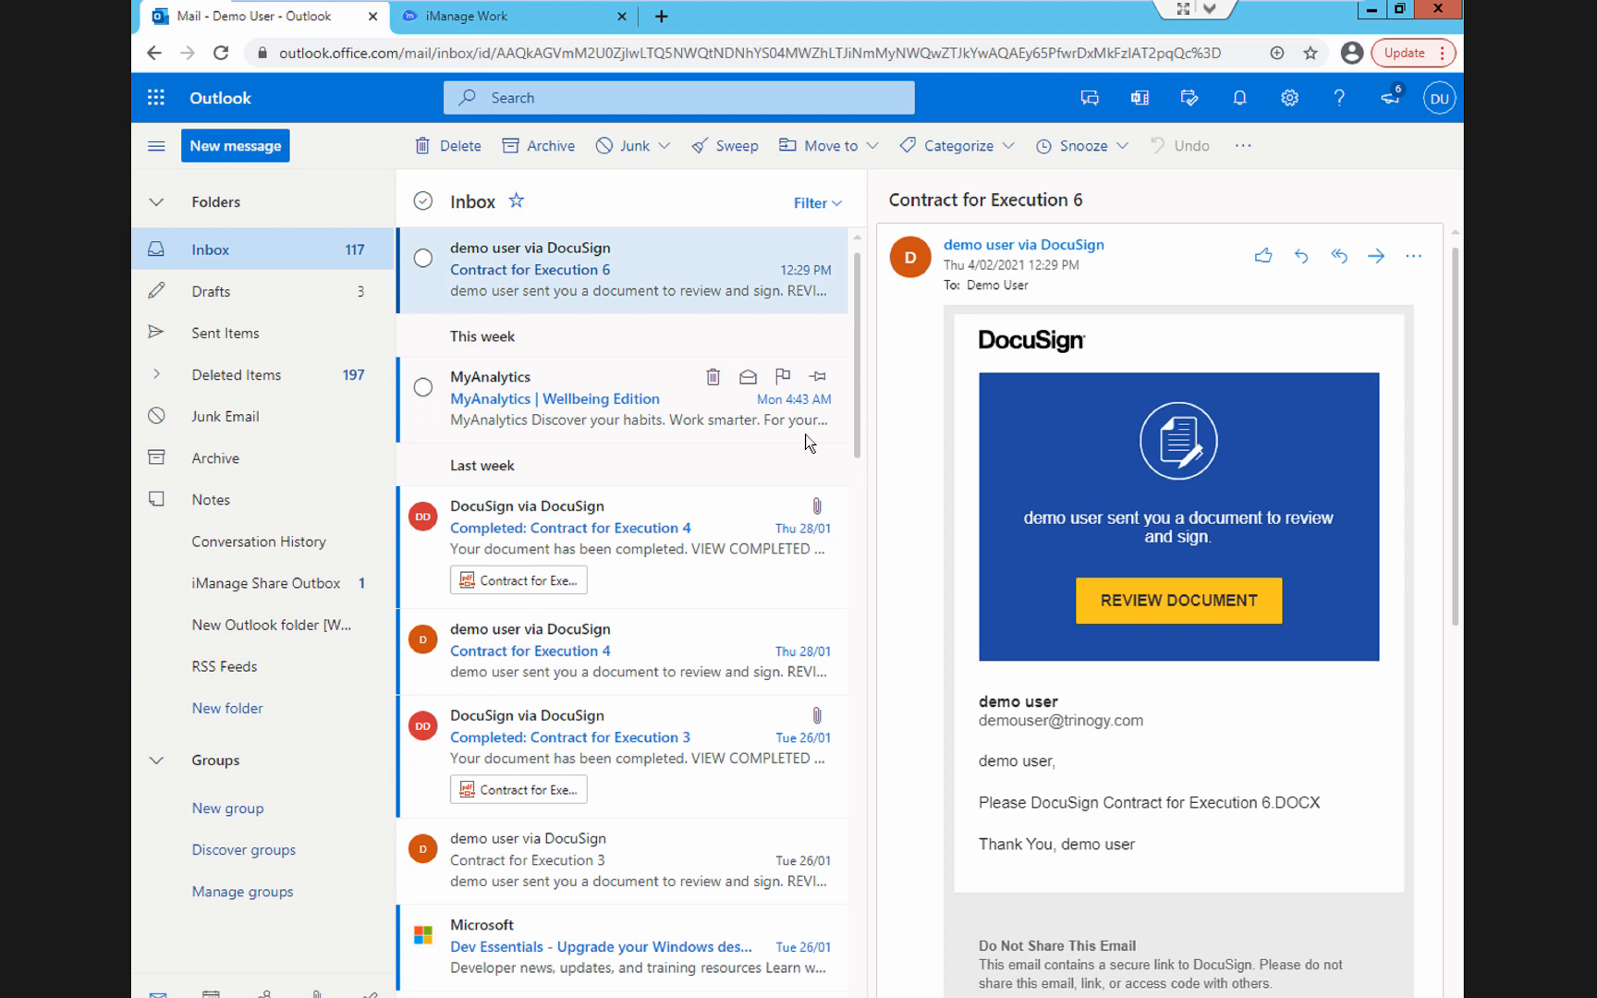
click(1180, 604)
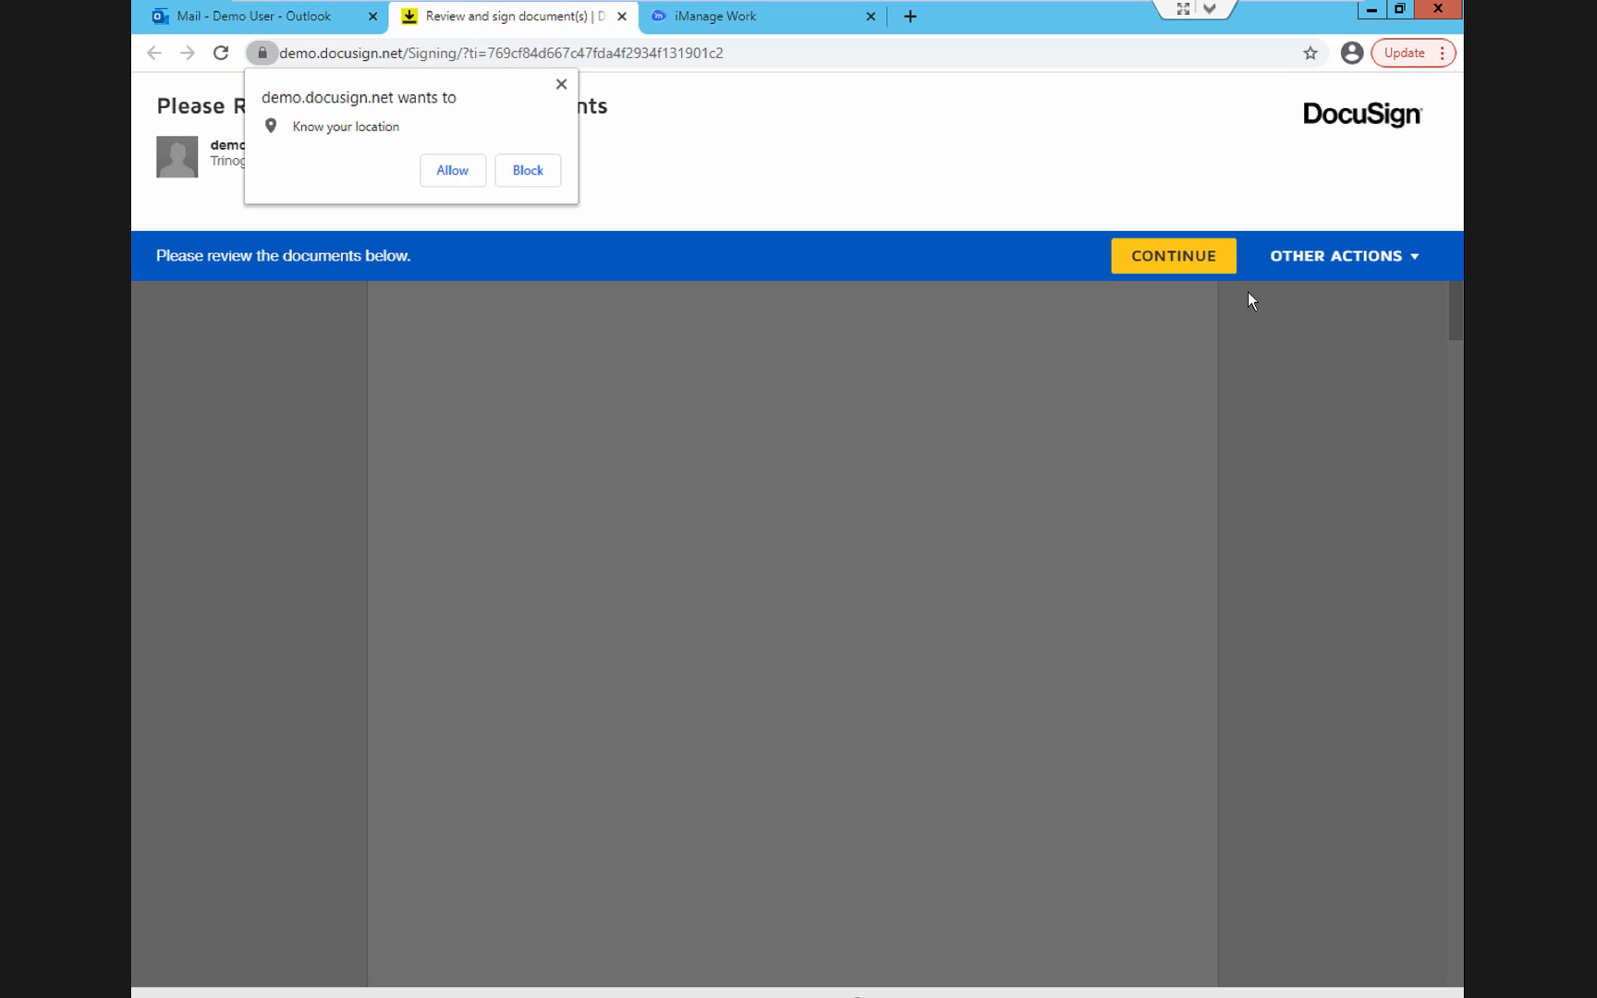
click(1185, 256)
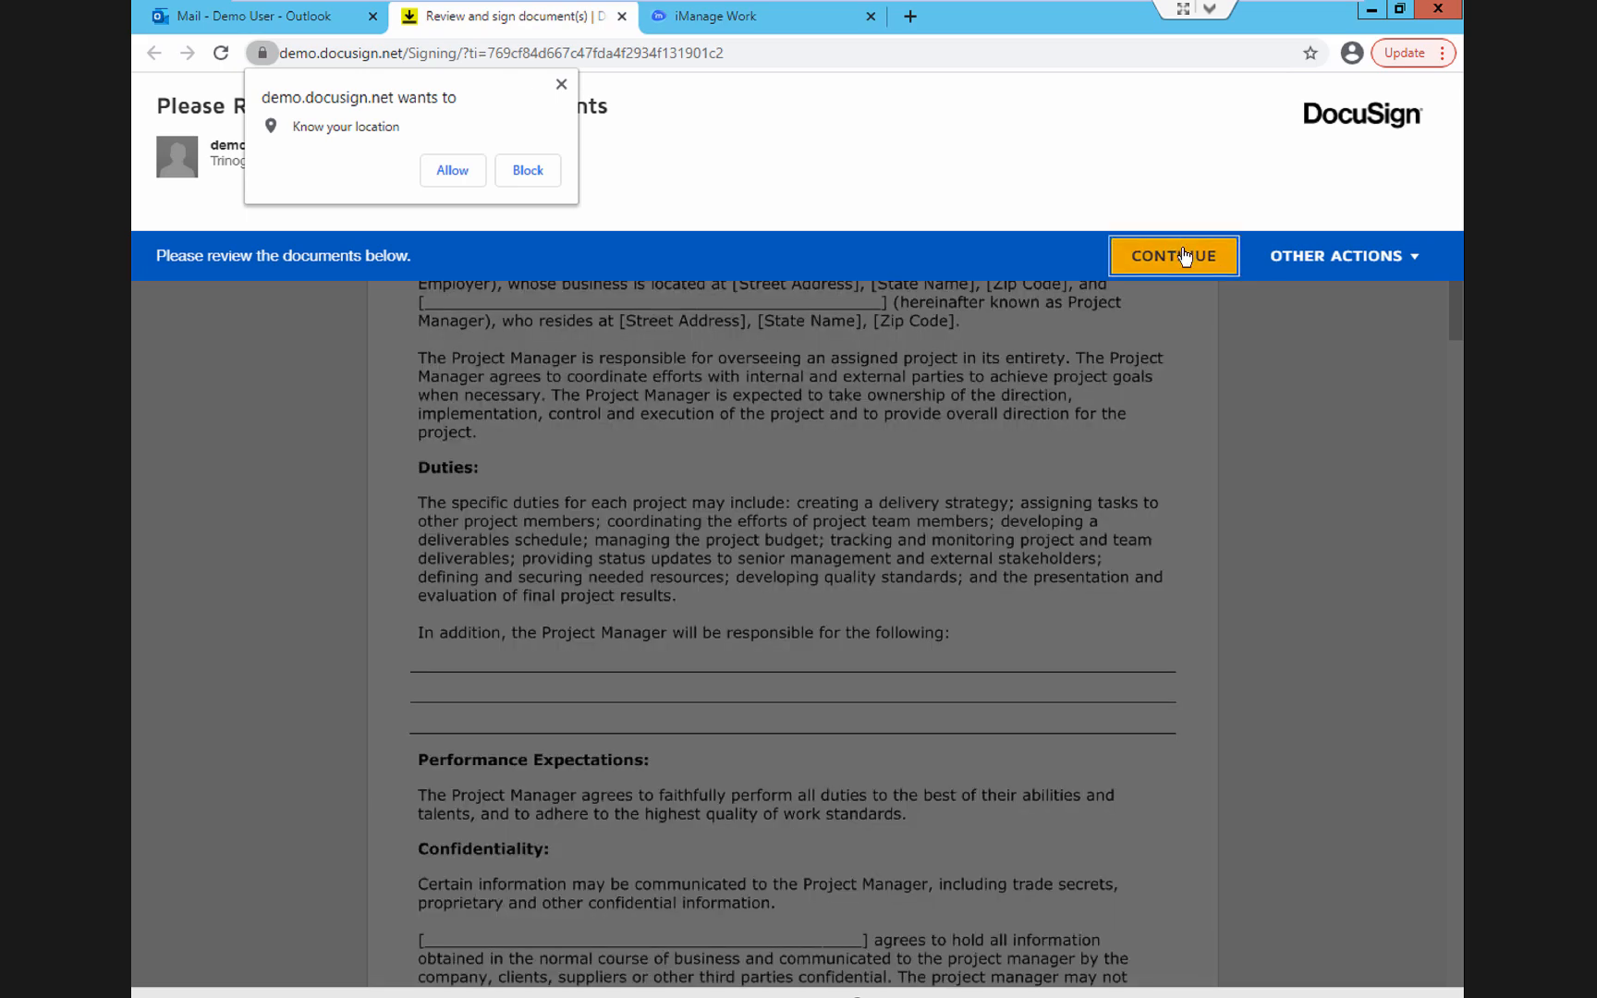
click(528, 172)
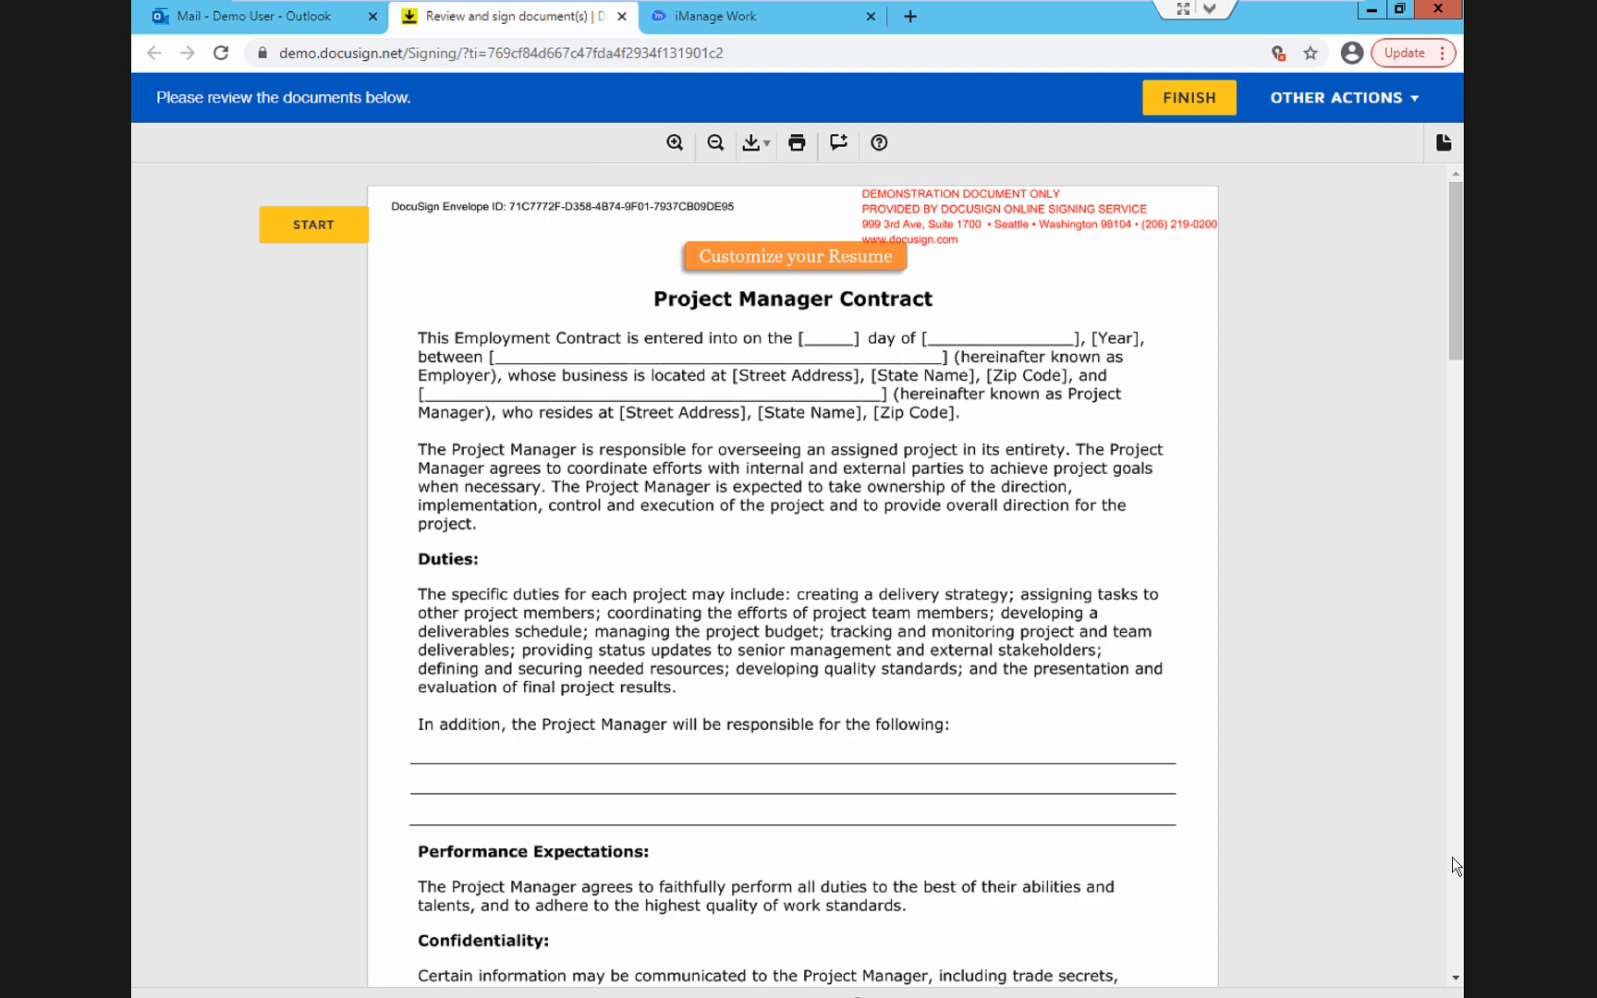
Sign the contract in the Project Manager signature field and finish the signing.
scroll(1452, 856, down, 15)
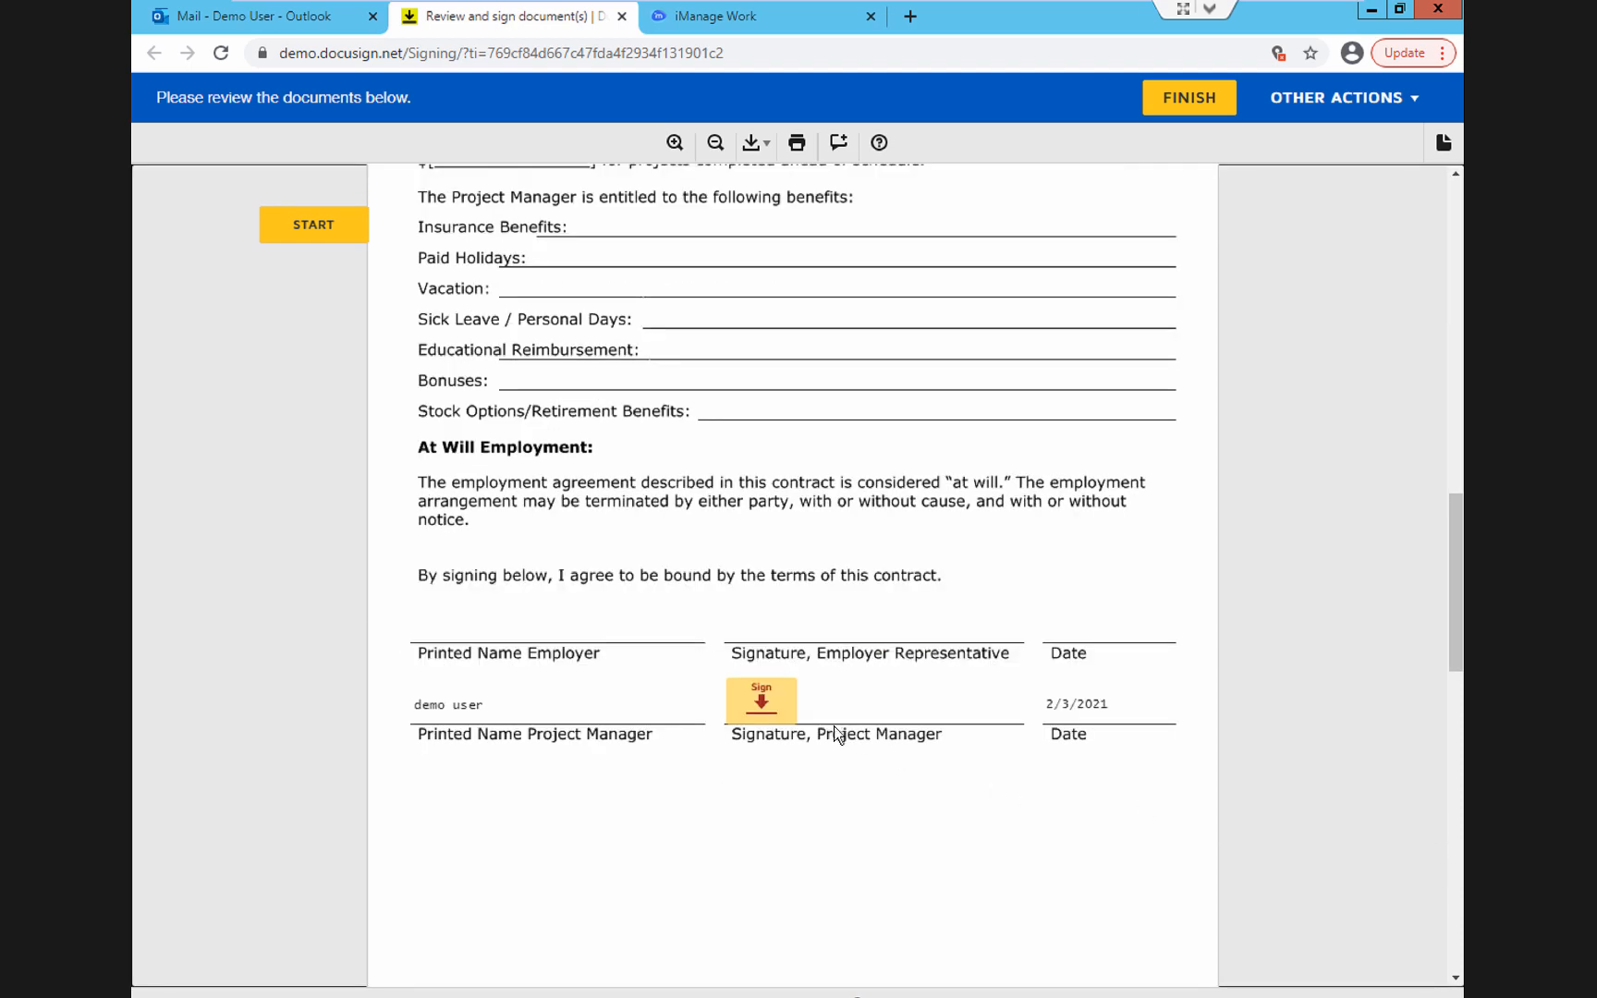
click(772, 712)
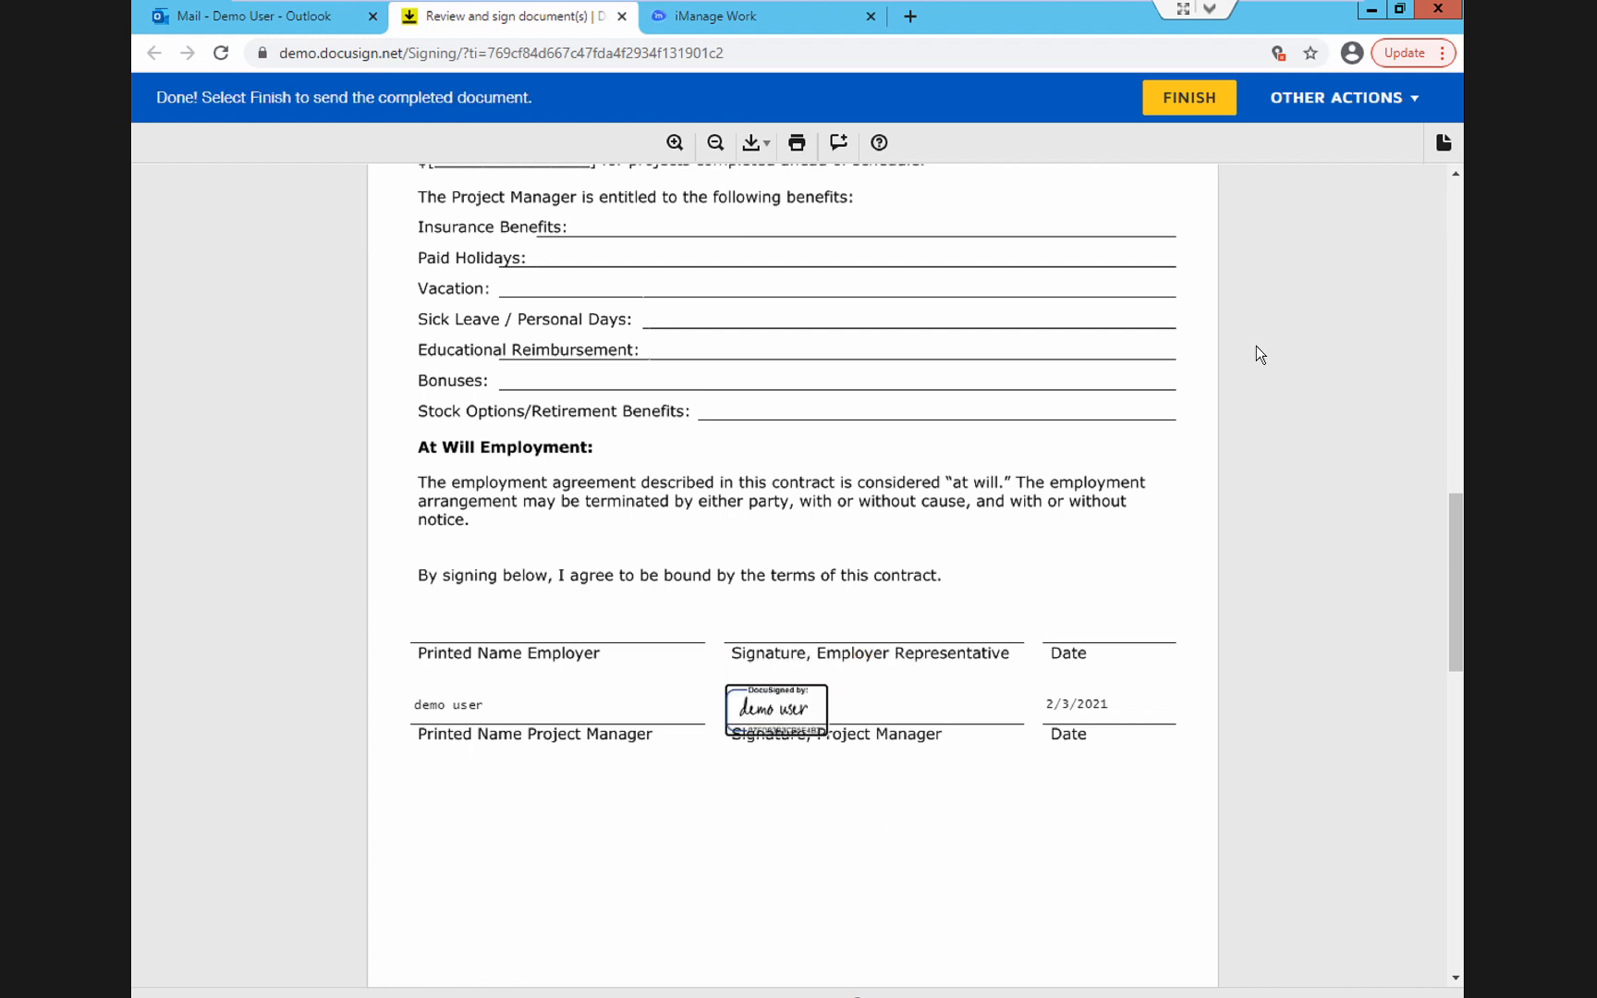
click(1187, 100)
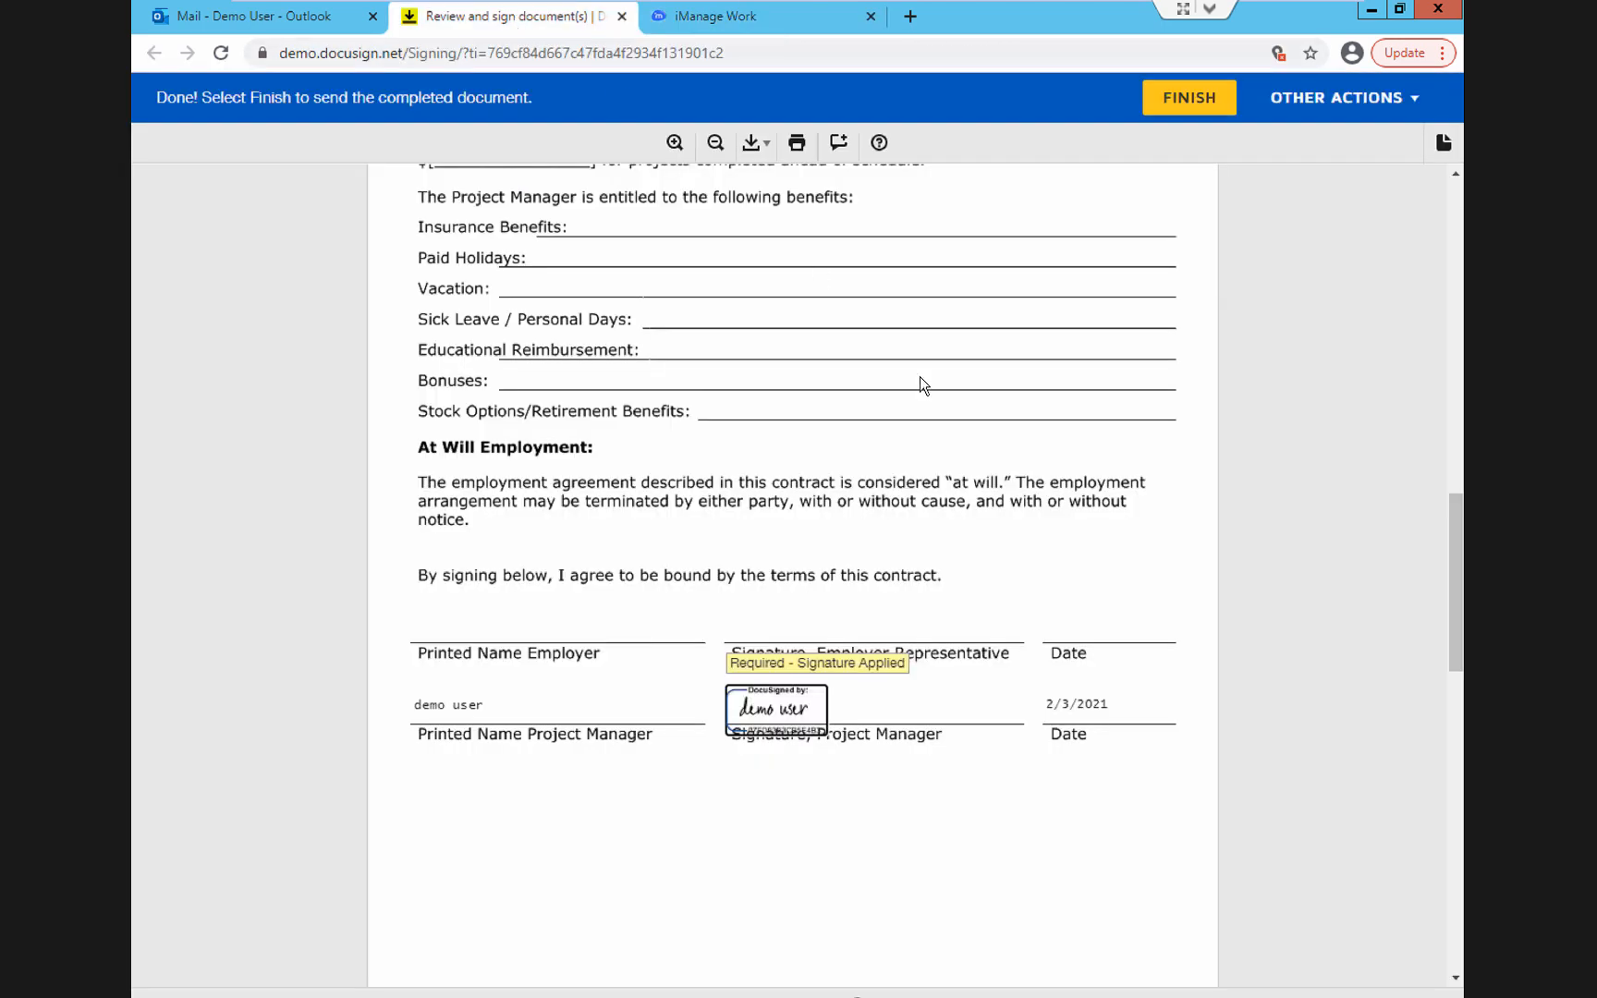
click(1179, 106)
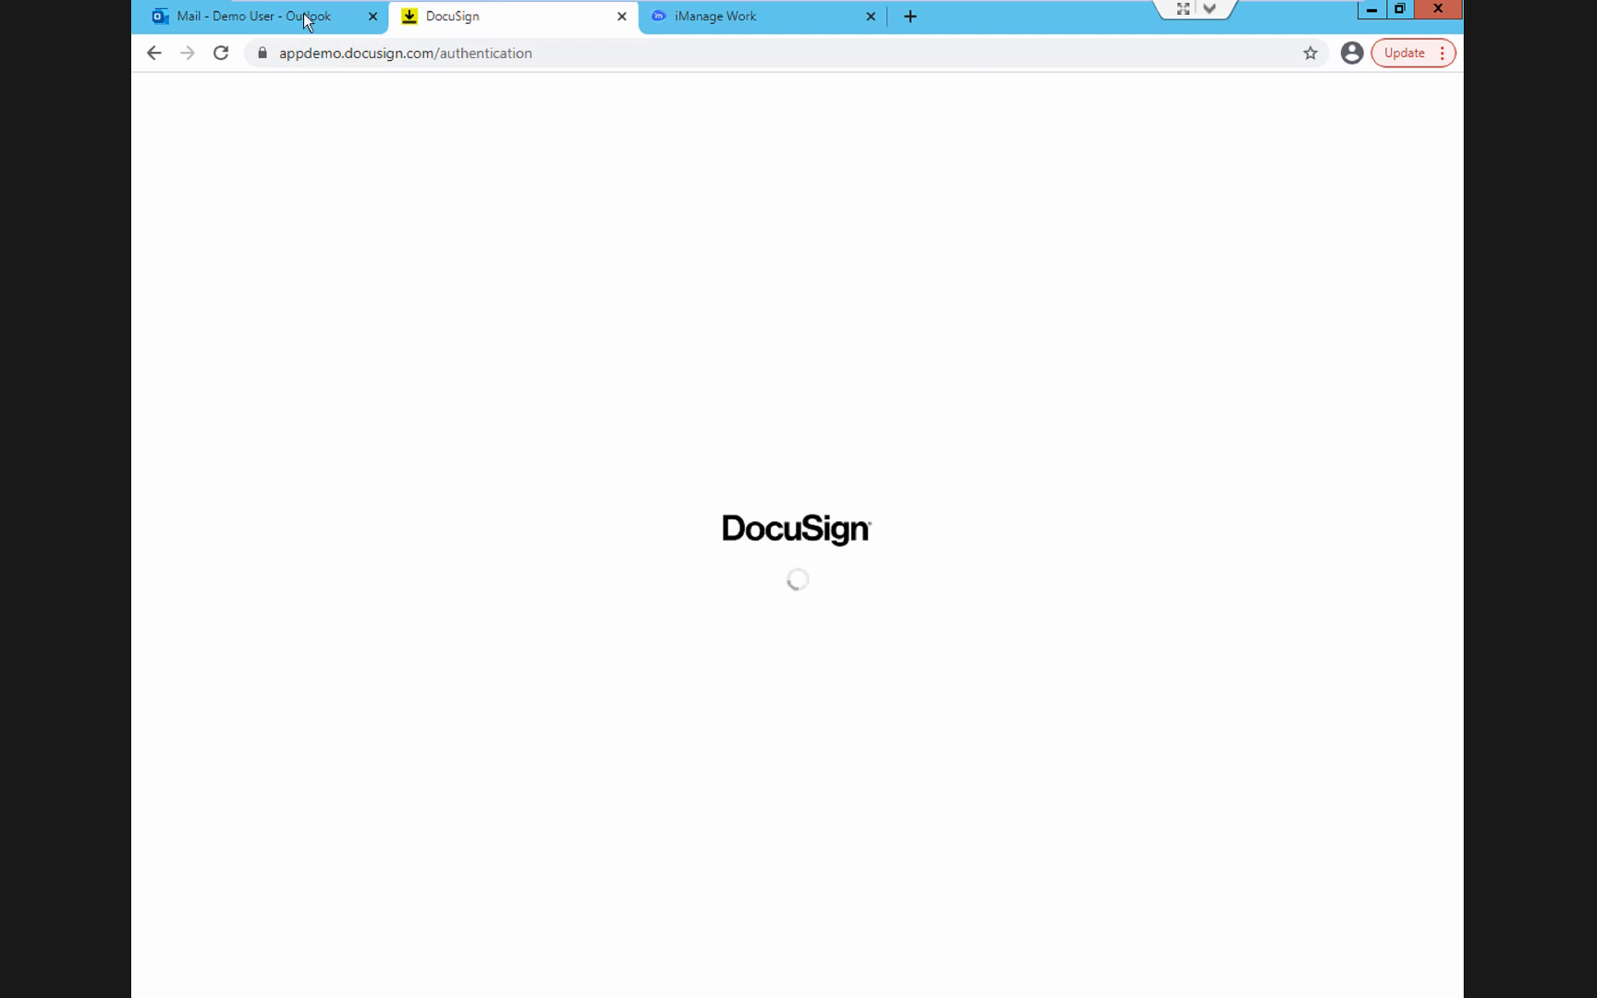
Return to Outlook and open the "Completed: Contract for Execution 6" email.
click(308, 18)
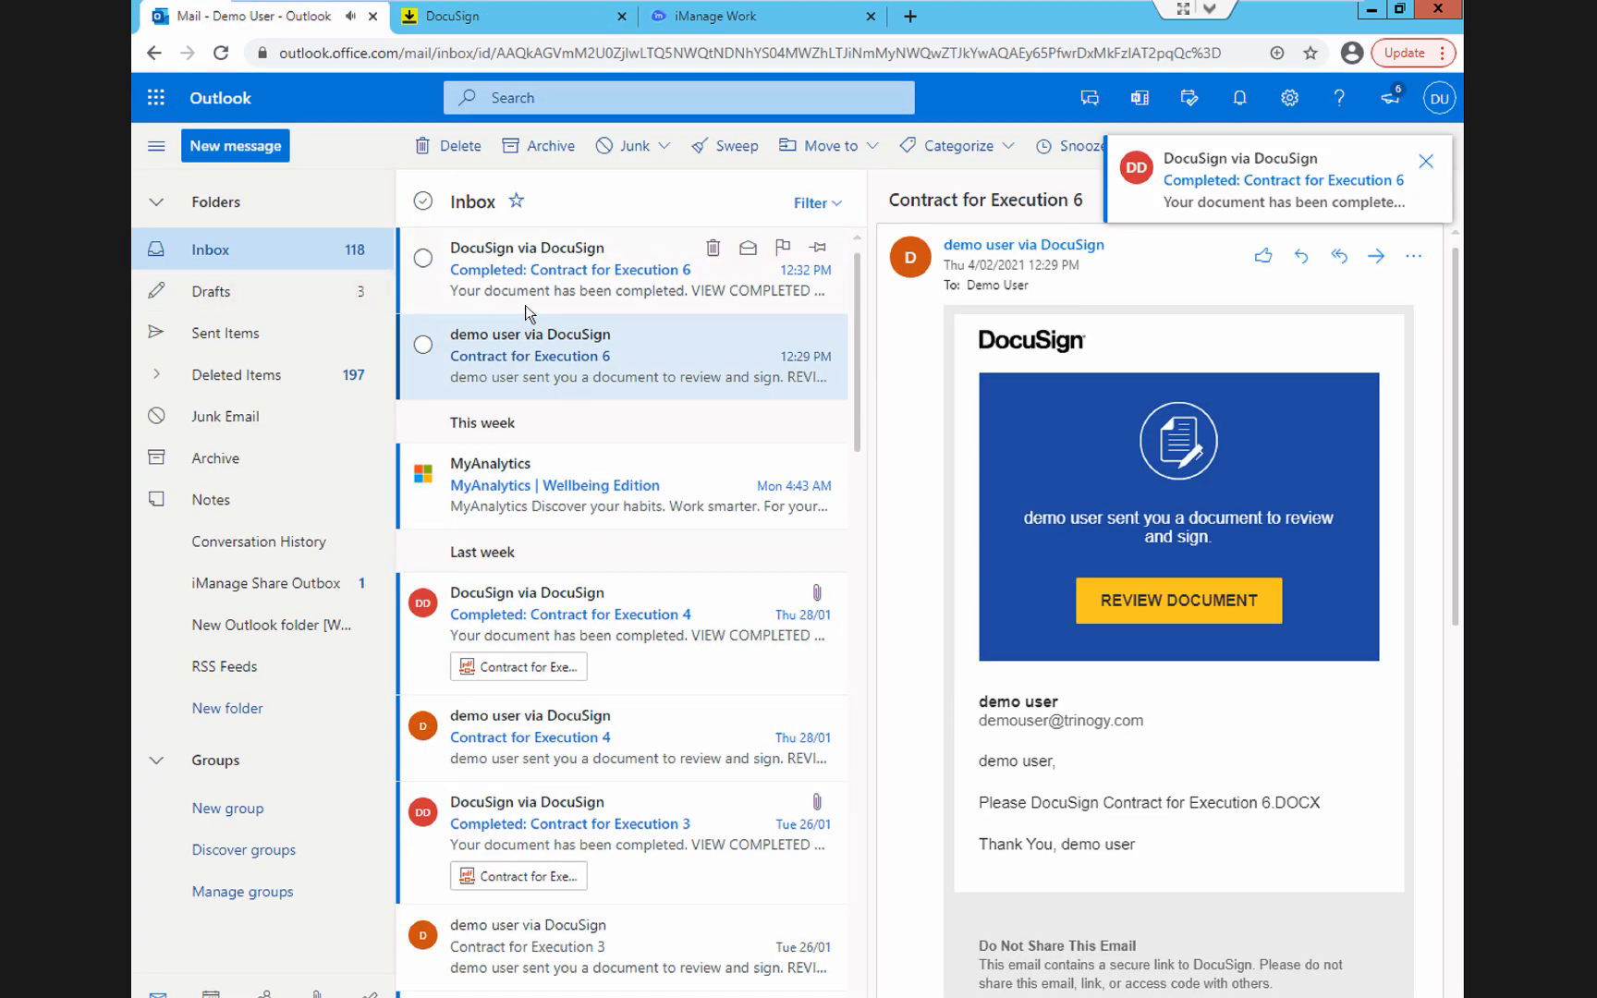
click(541, 298)
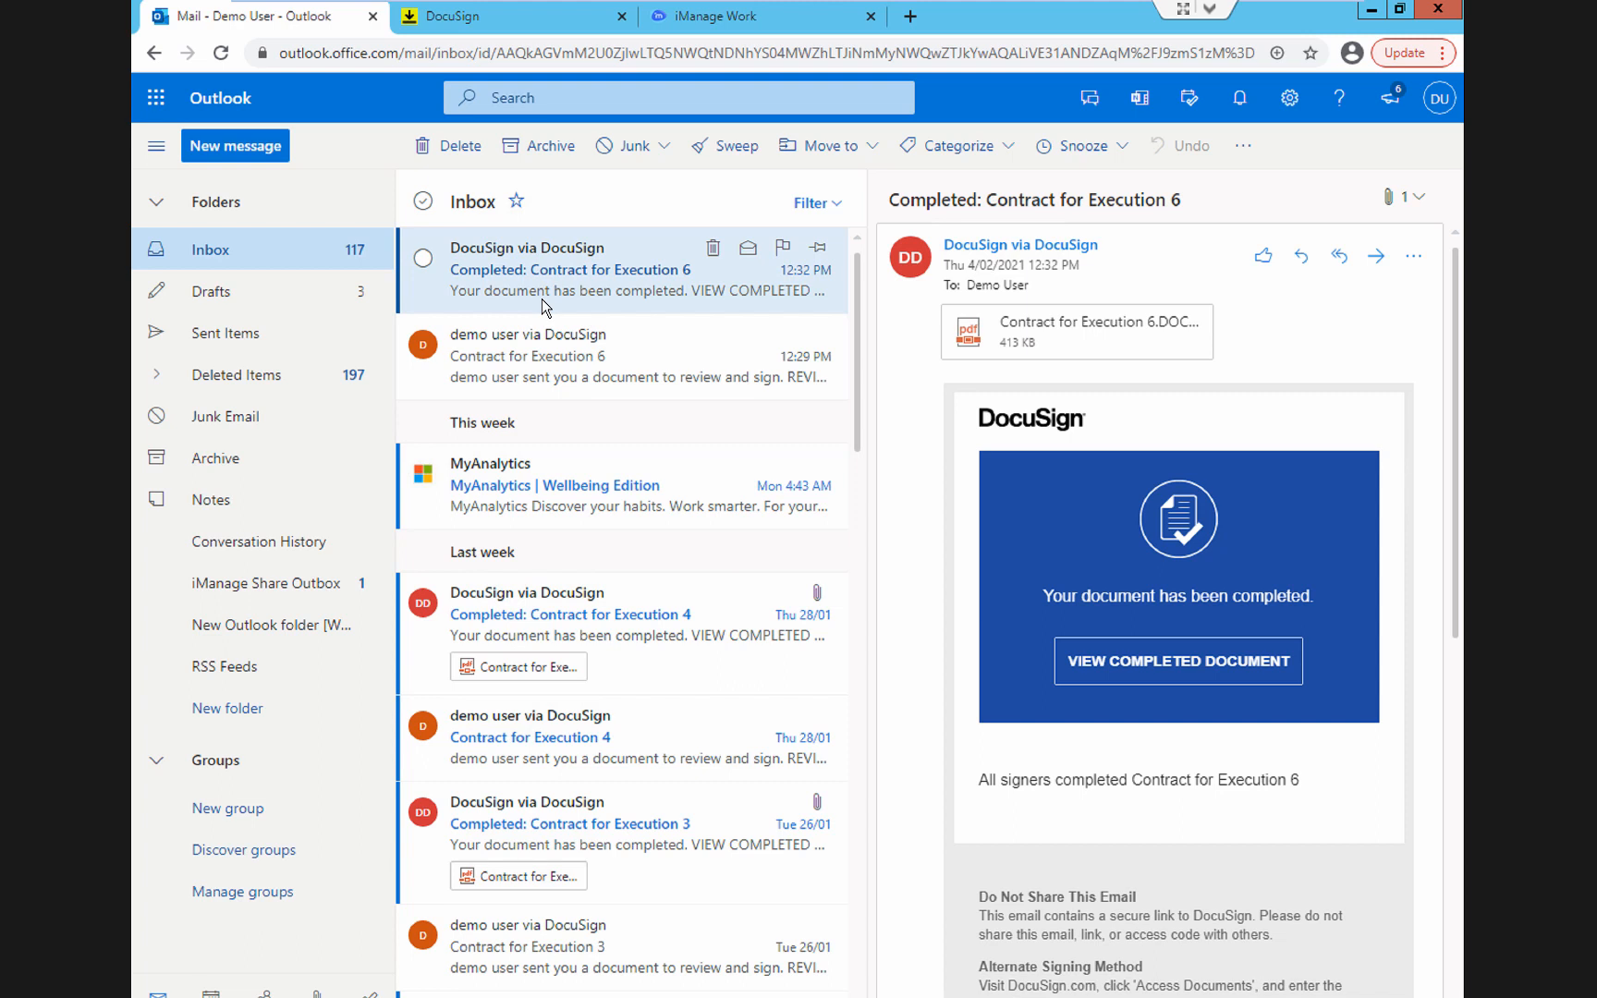
Switch to iManage Work, refresh the DocuSign envelope list, view the completed envelopes and close the Send to DocuSign window.
click(757, 20)
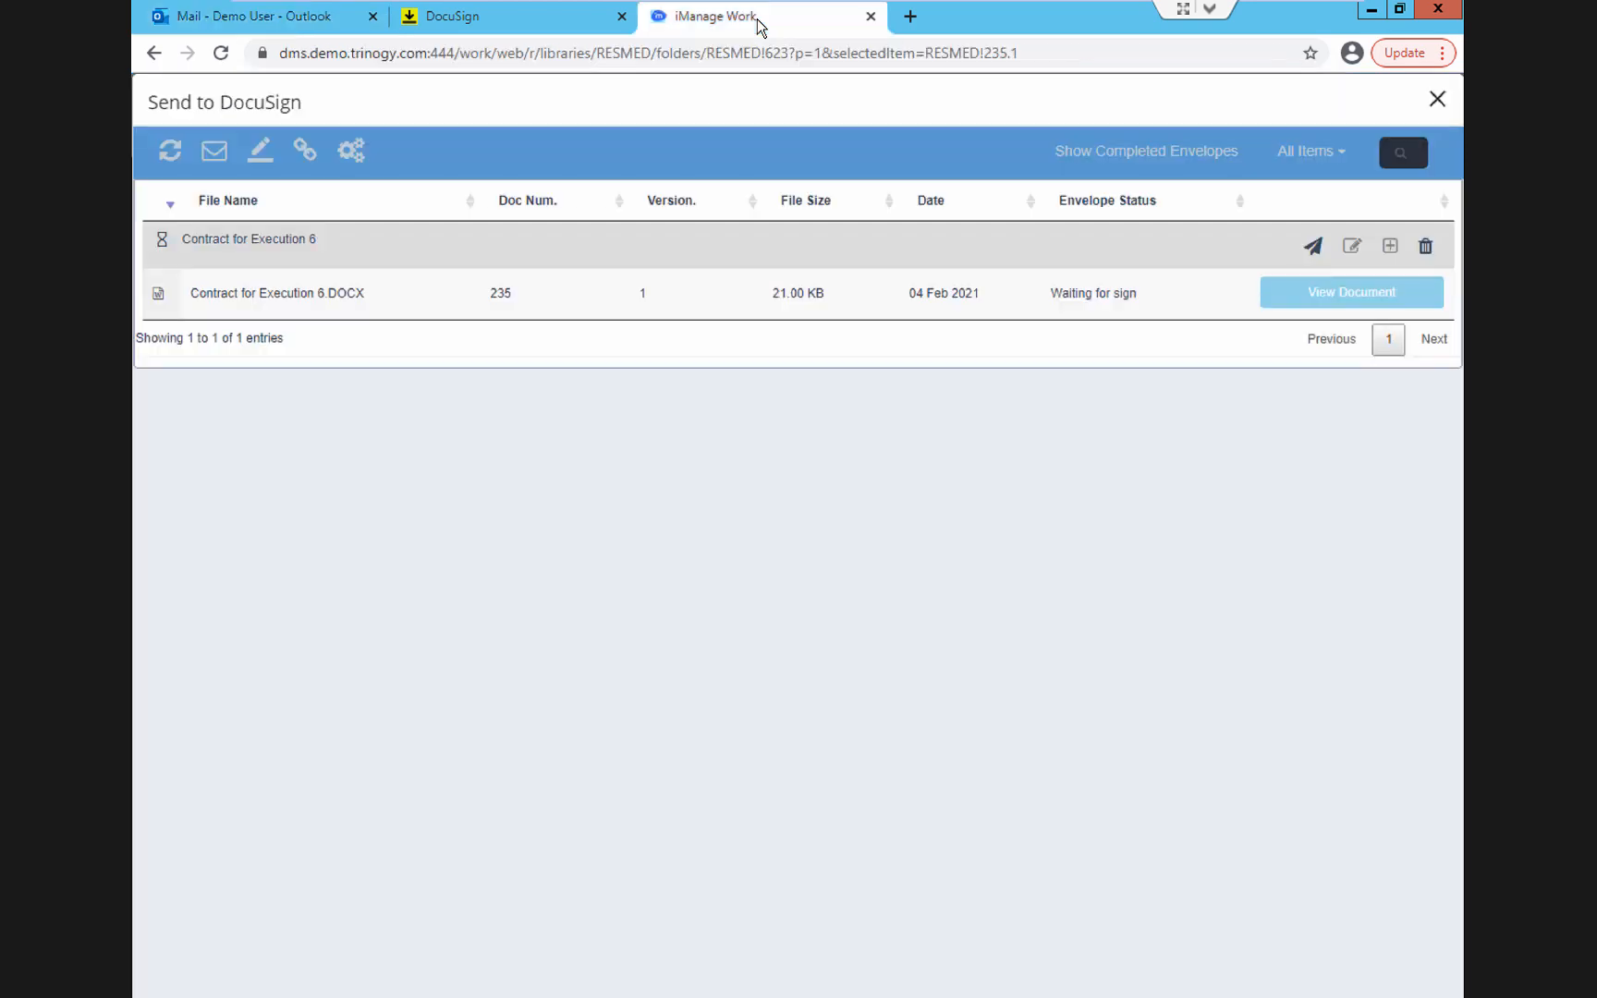
click(172, 153)
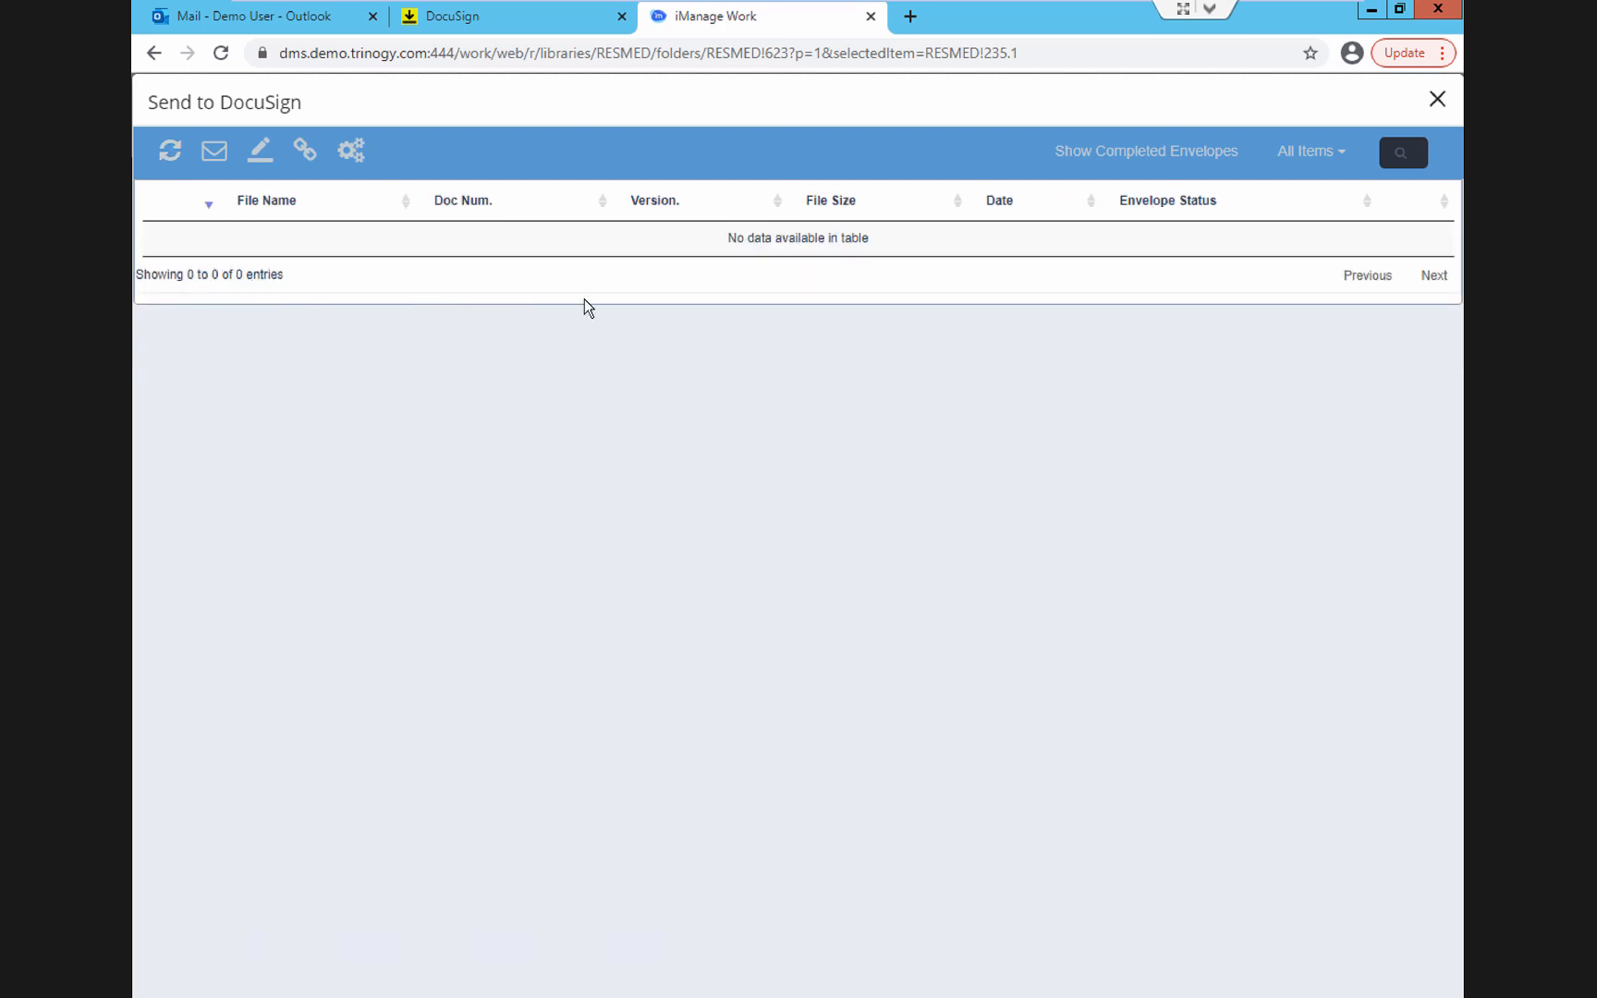
click(1163, 157)
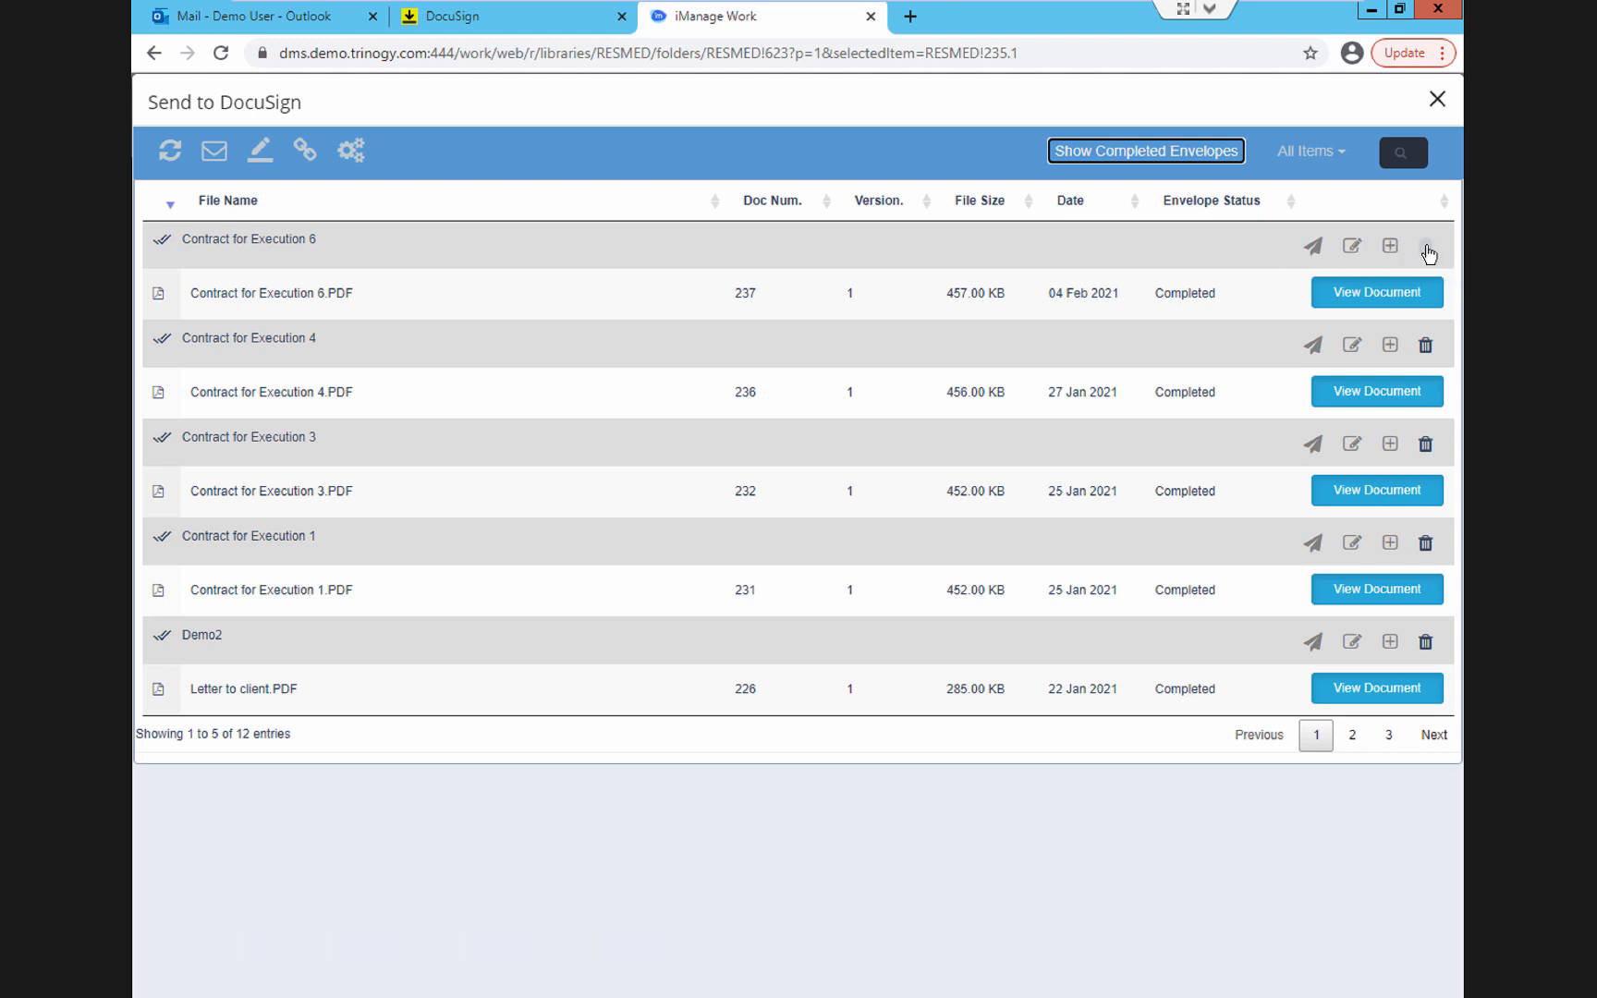
click(1438, 99)
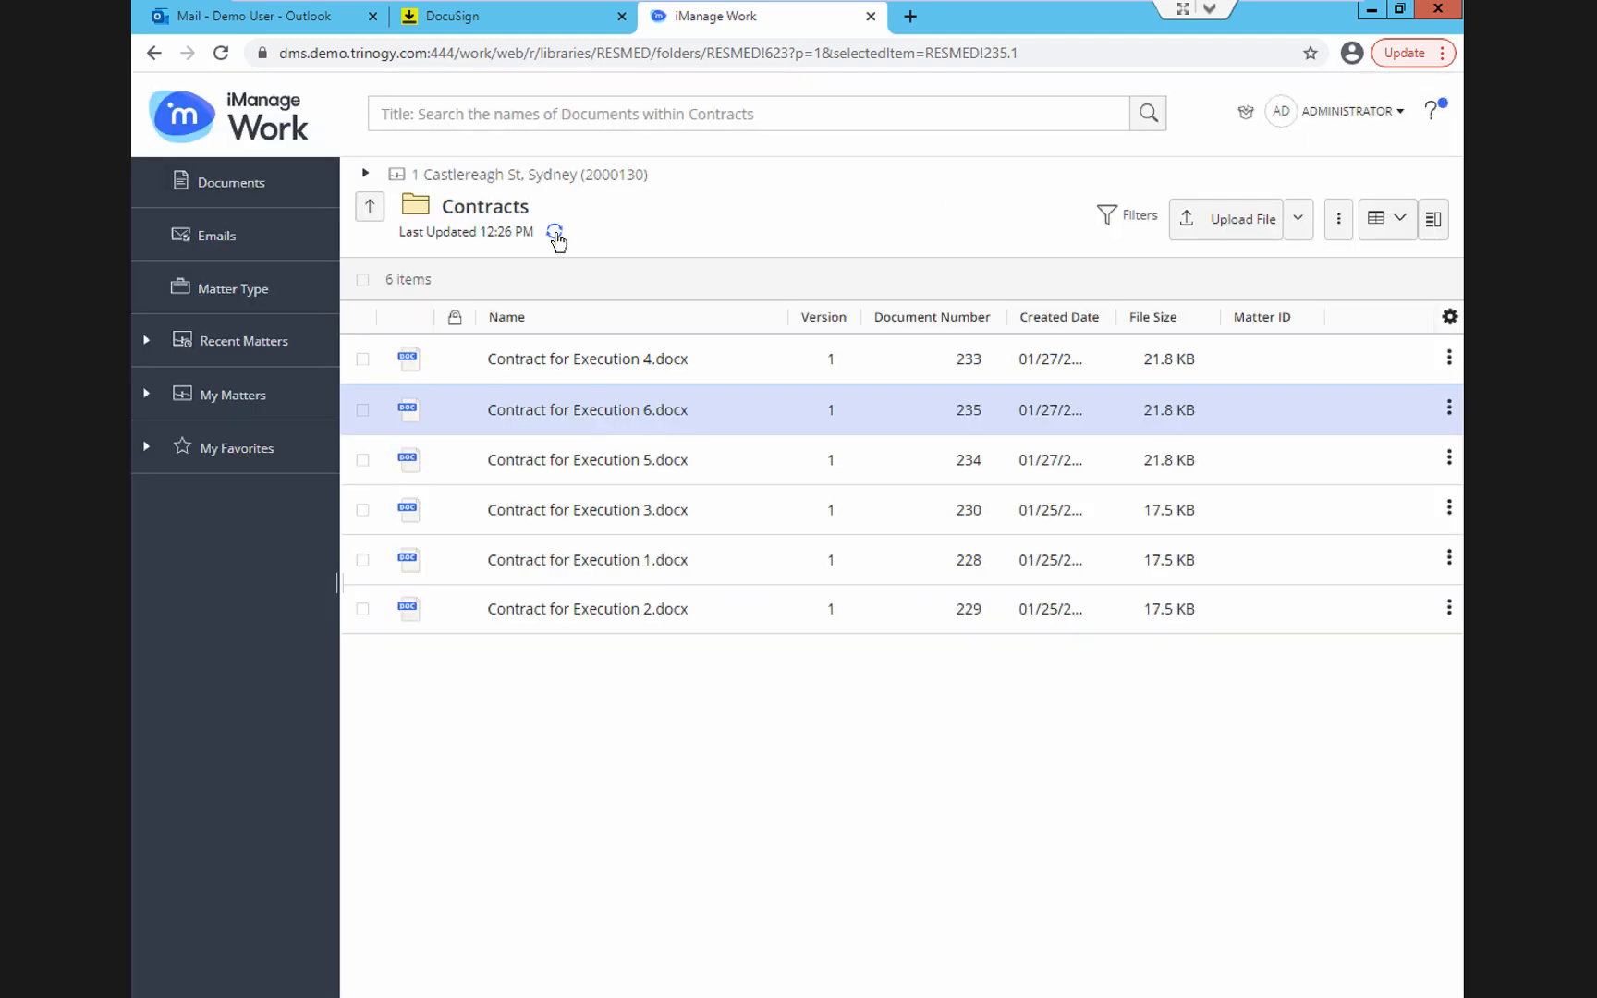
Refresh the Contracts folder and show the related documents in the details of Contract for Execution 6.docx.
click(555, 231)
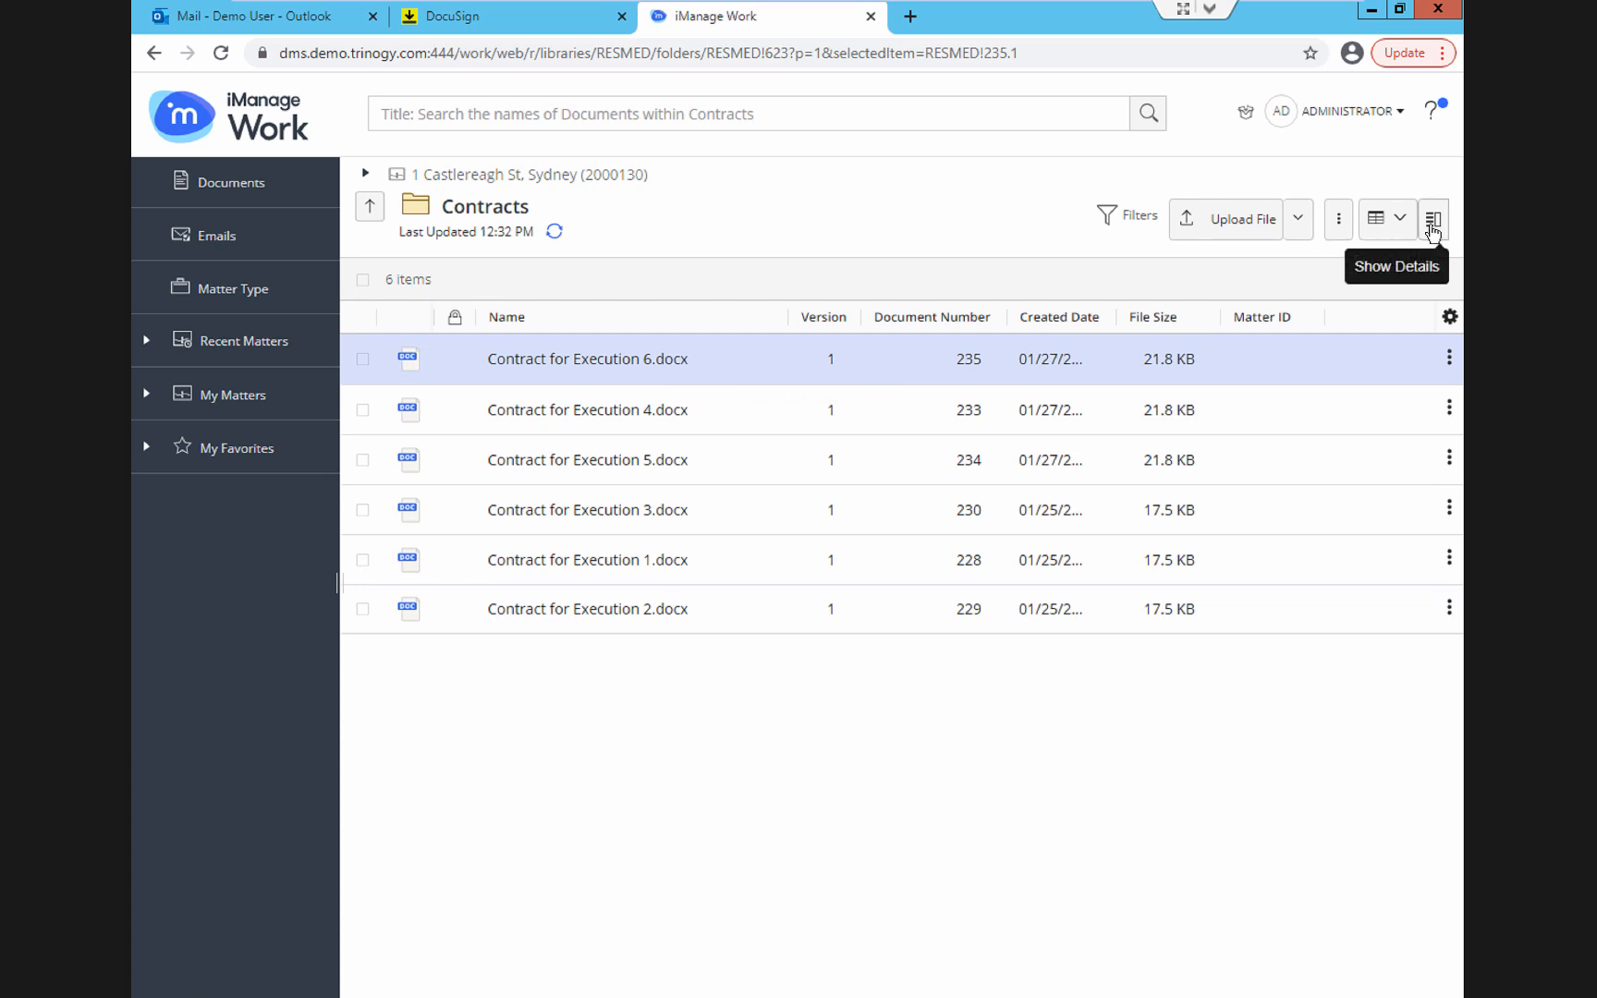
click(1432, 223)
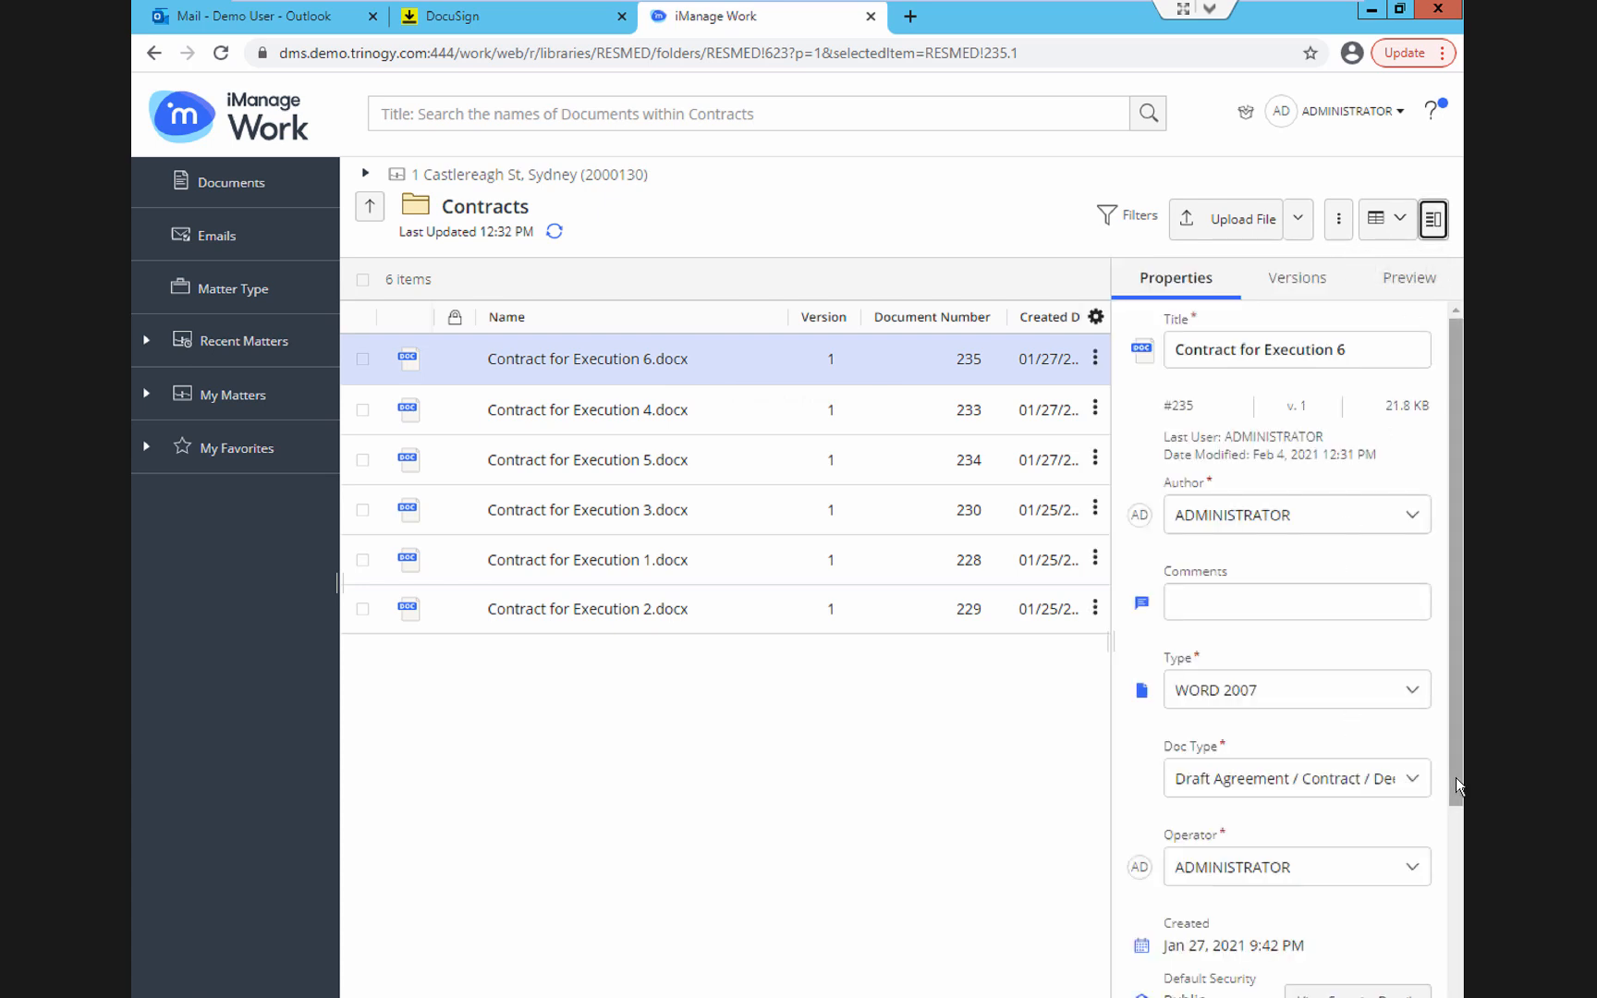
drag(1457, 785, 1465, 977)
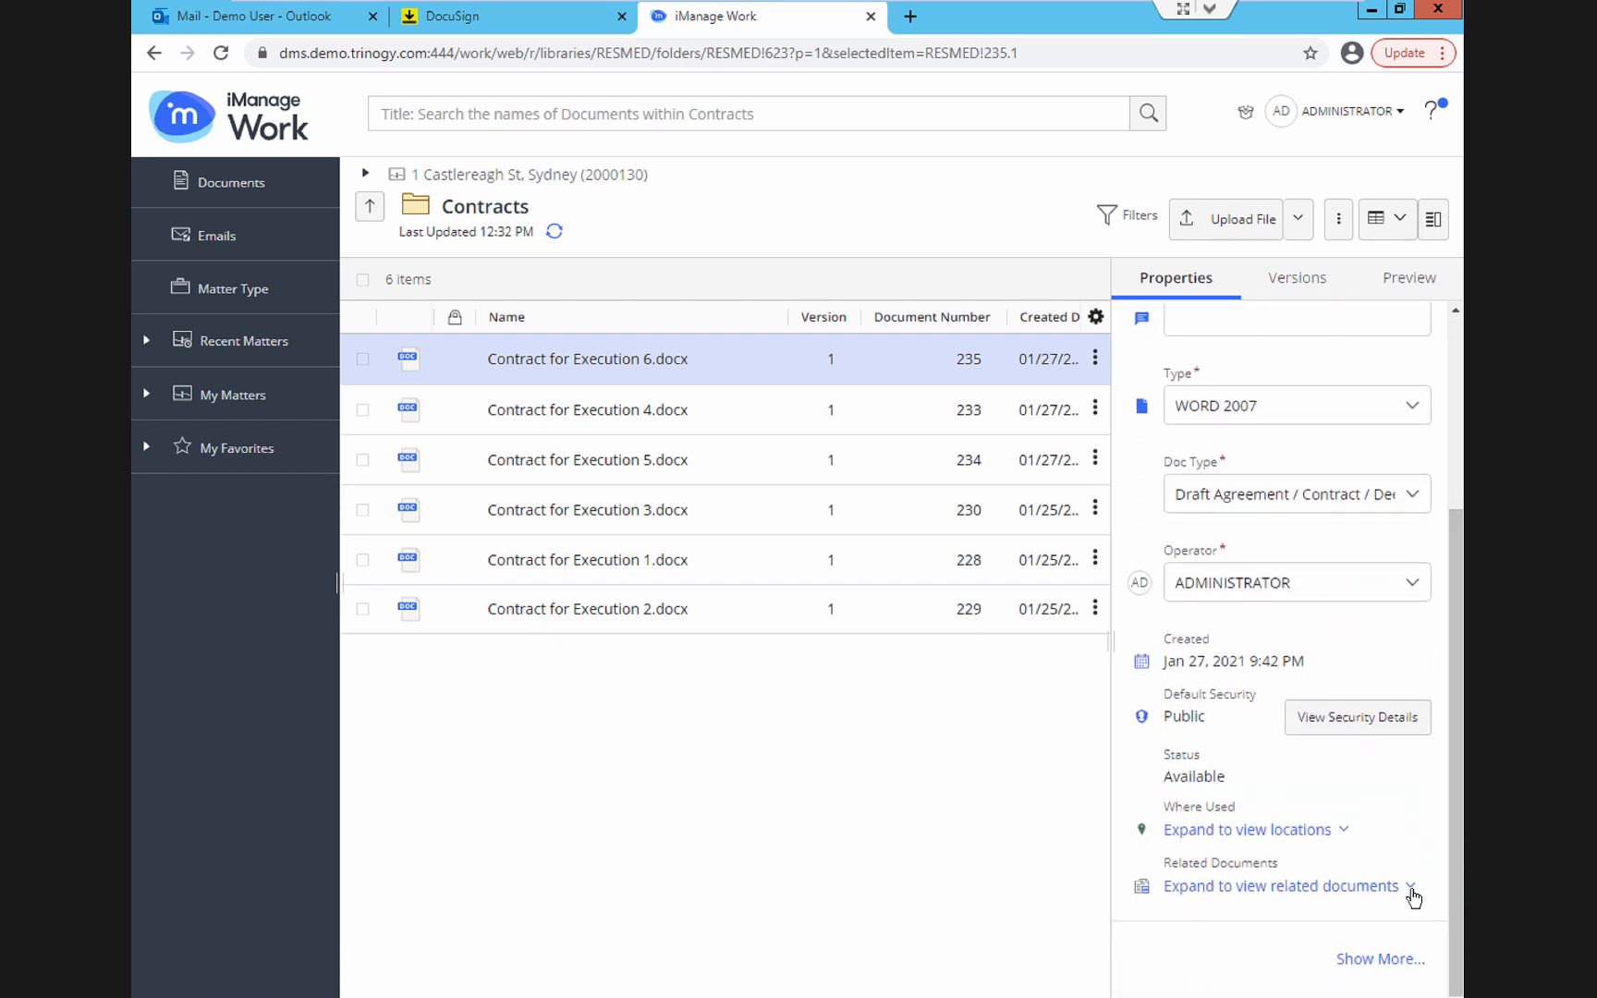
click(1410, 887)
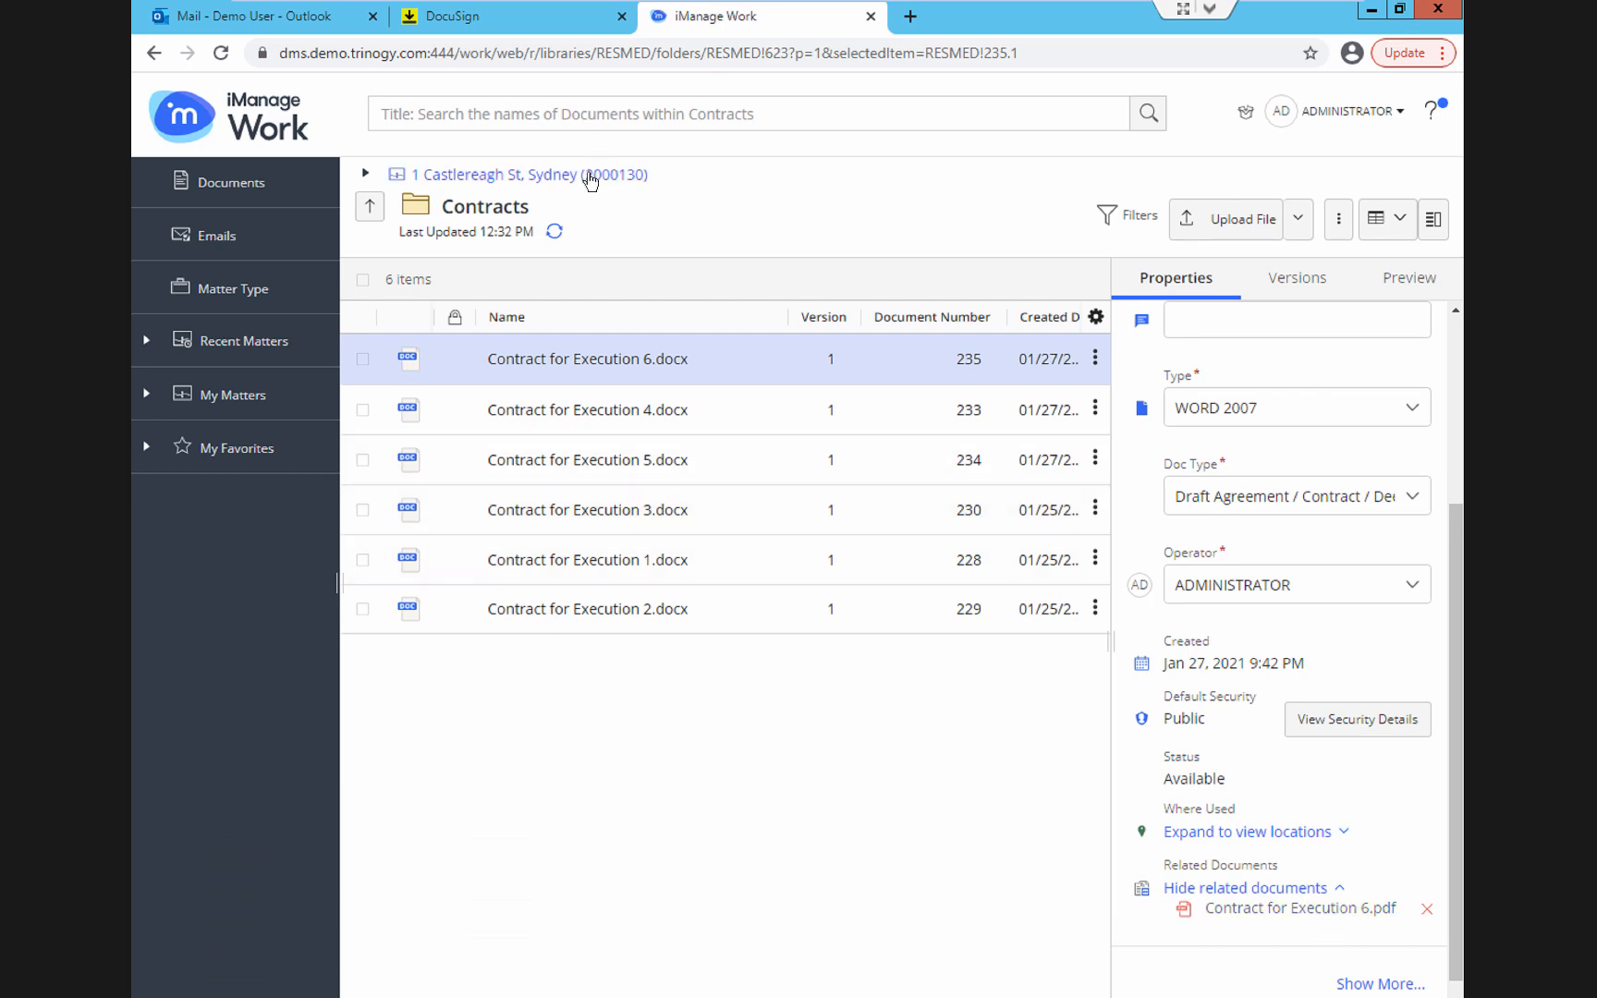
Download Contract for Execution 6.pdf from the matter's Documents folder and open the downloaded file.
click(590, 175)
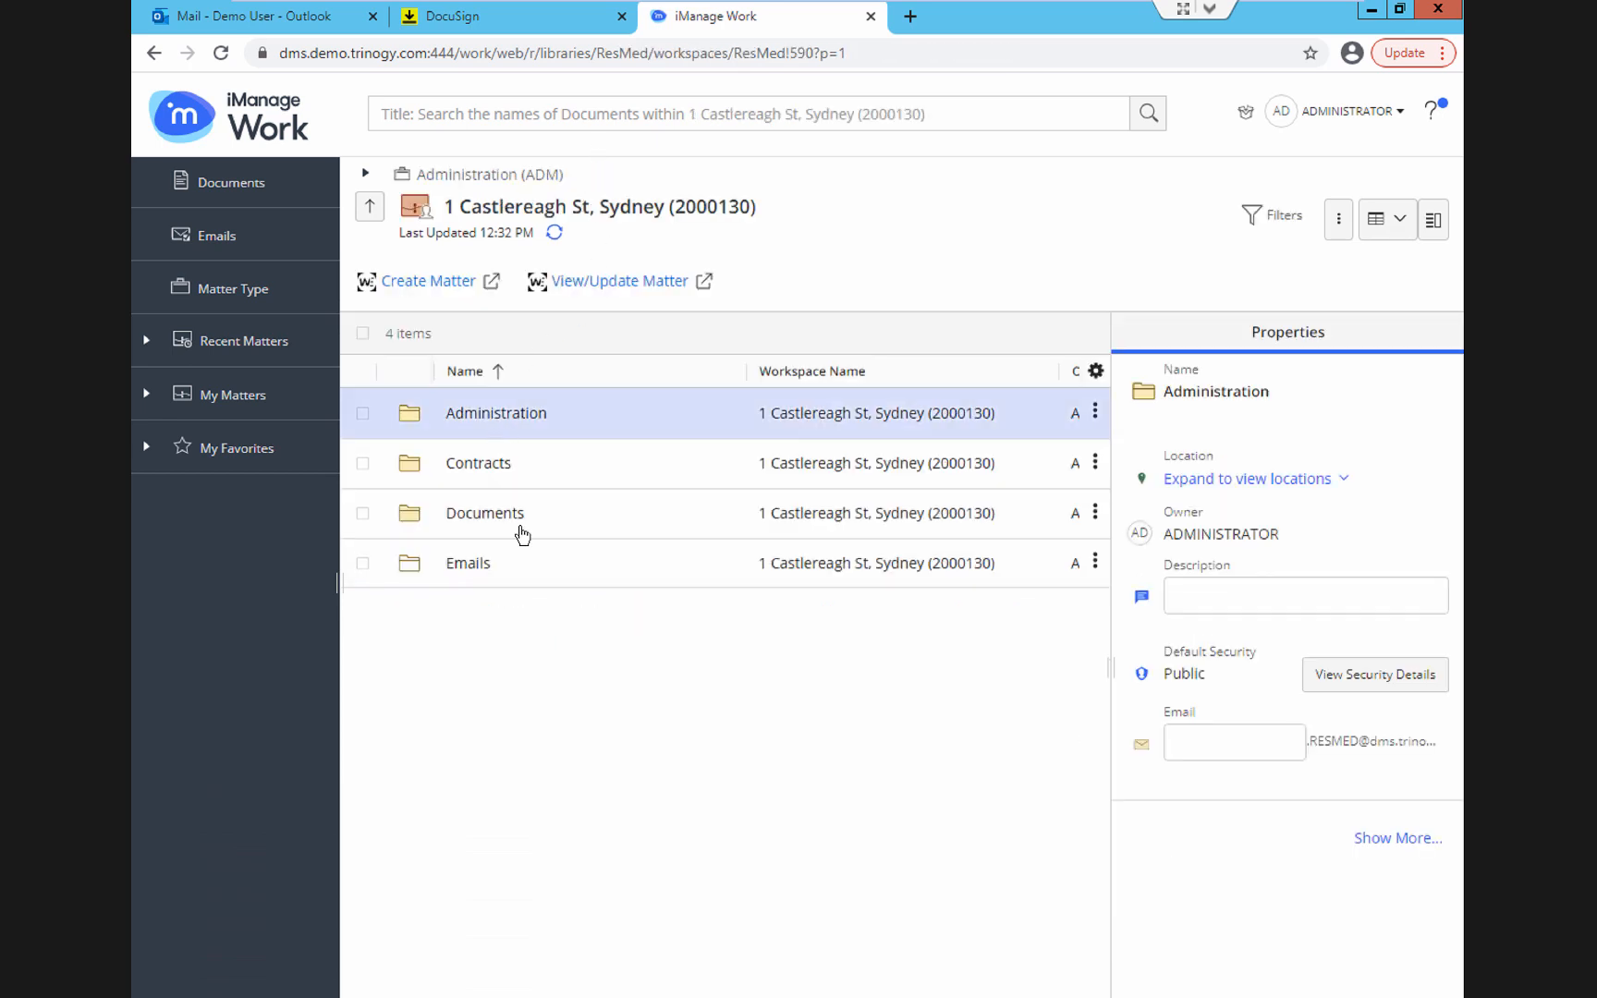
click(503, 515)
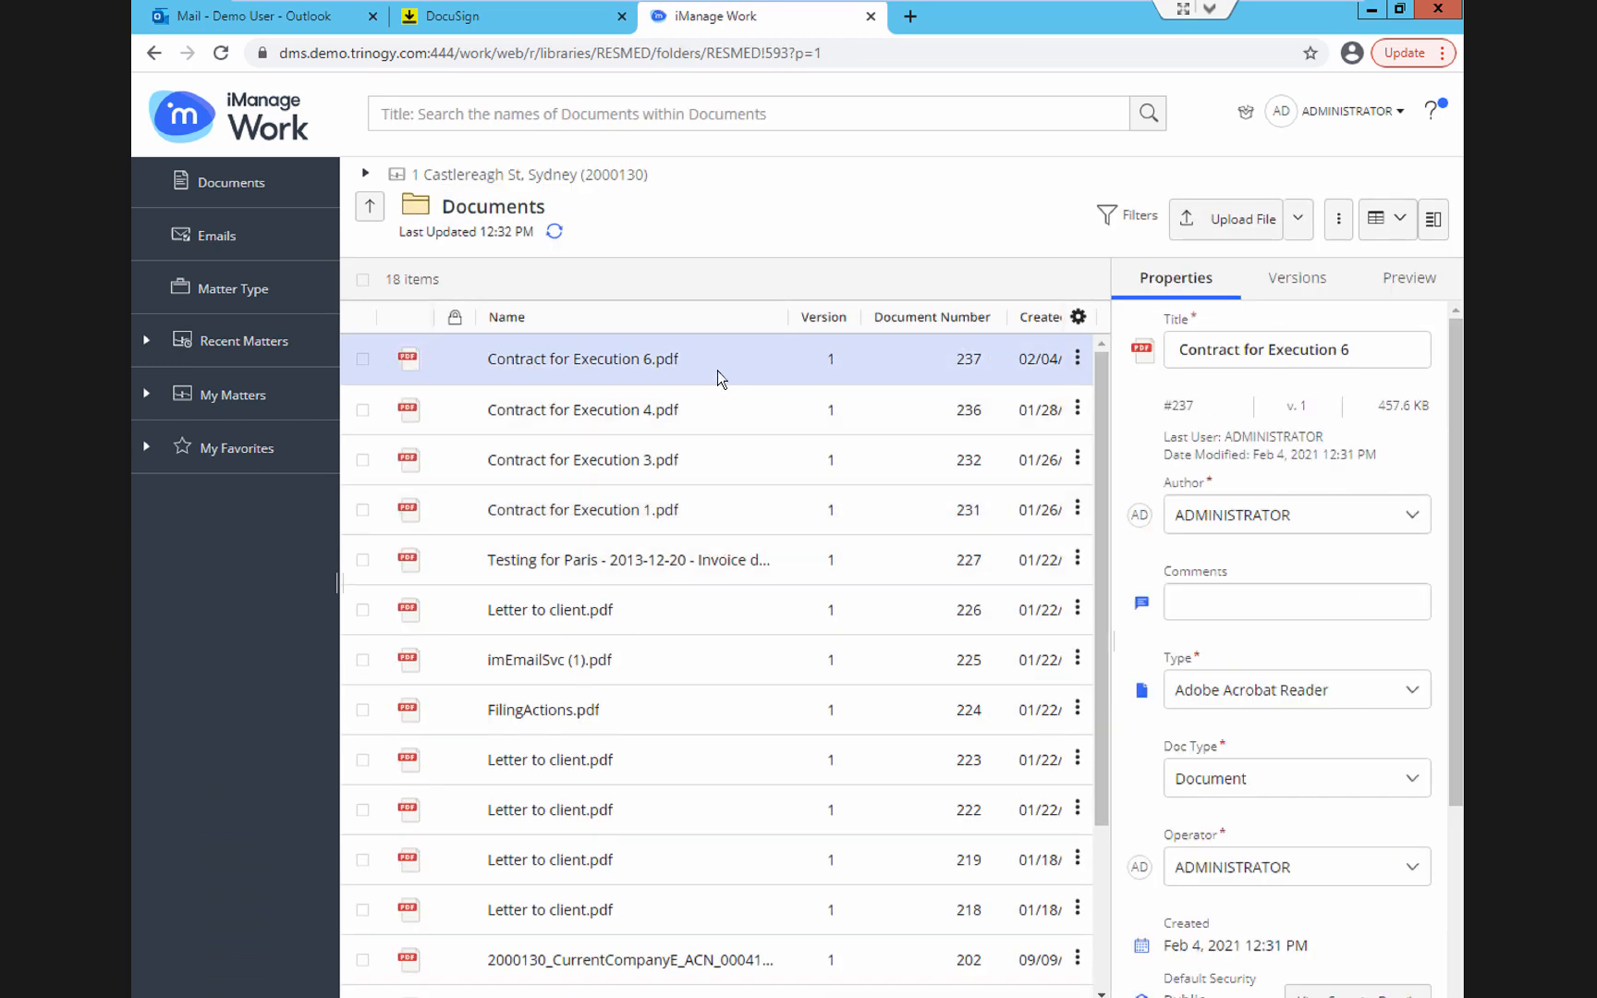
right_click(717, 372)
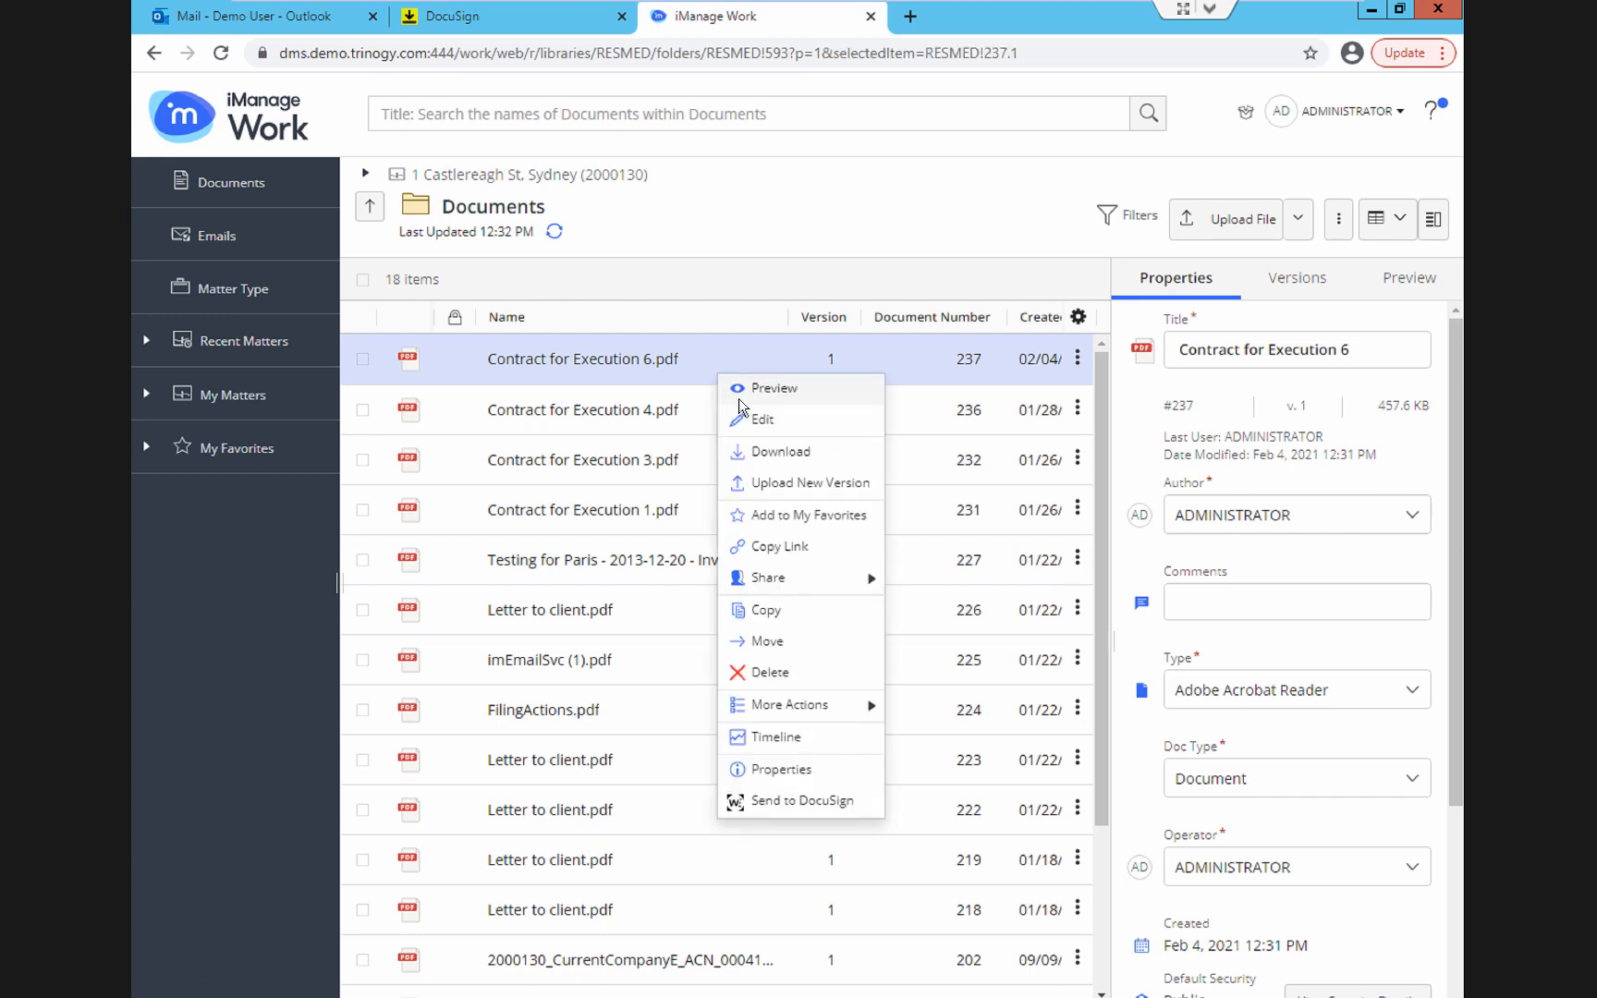
click(758, 451)
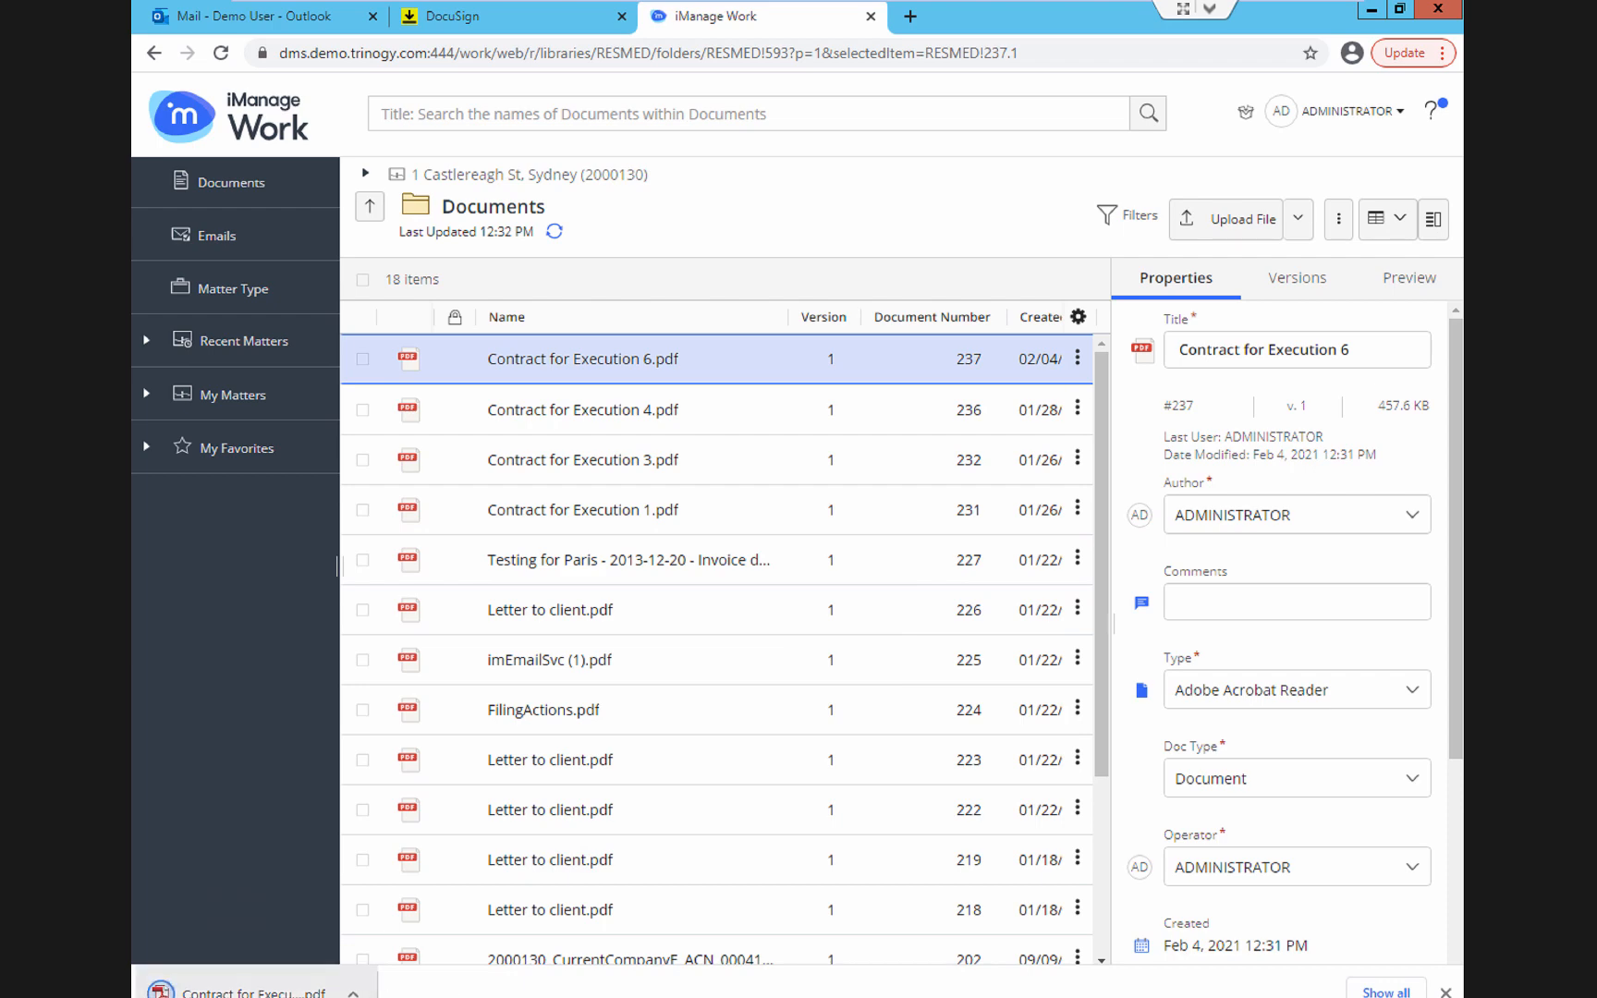
click(249, 990)
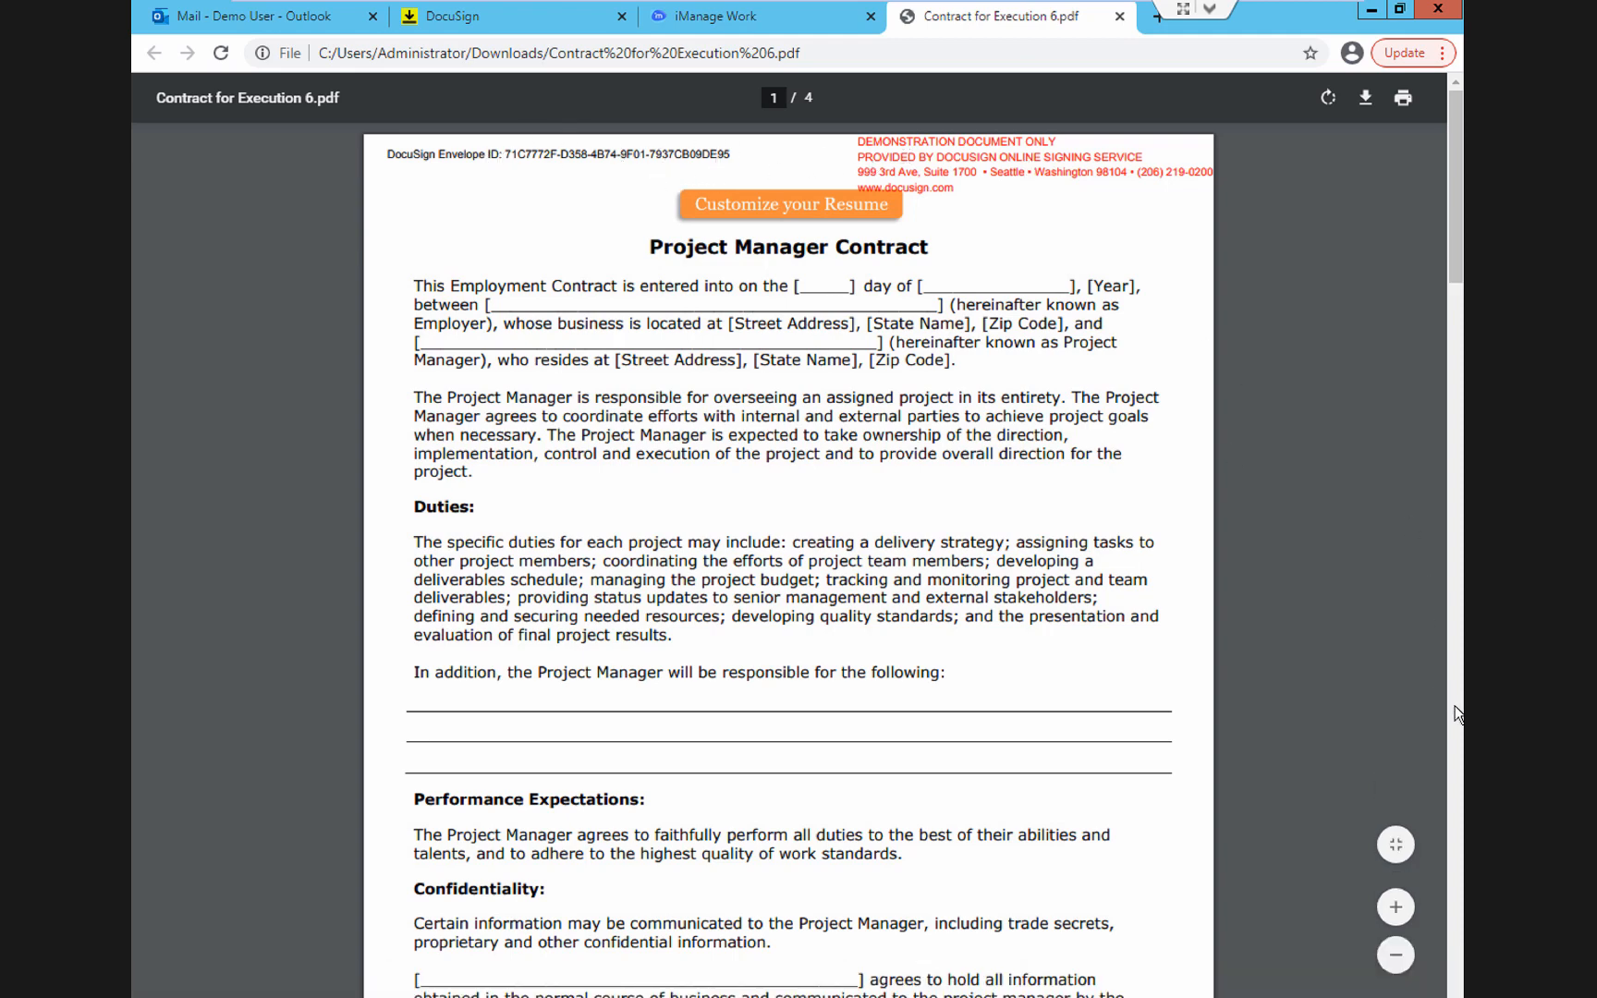
Review the signed Contract for Execution 6.pdf through its signature block and Certificate of Completion, and close the PDF.
scroll(1455, 703, down, 9)
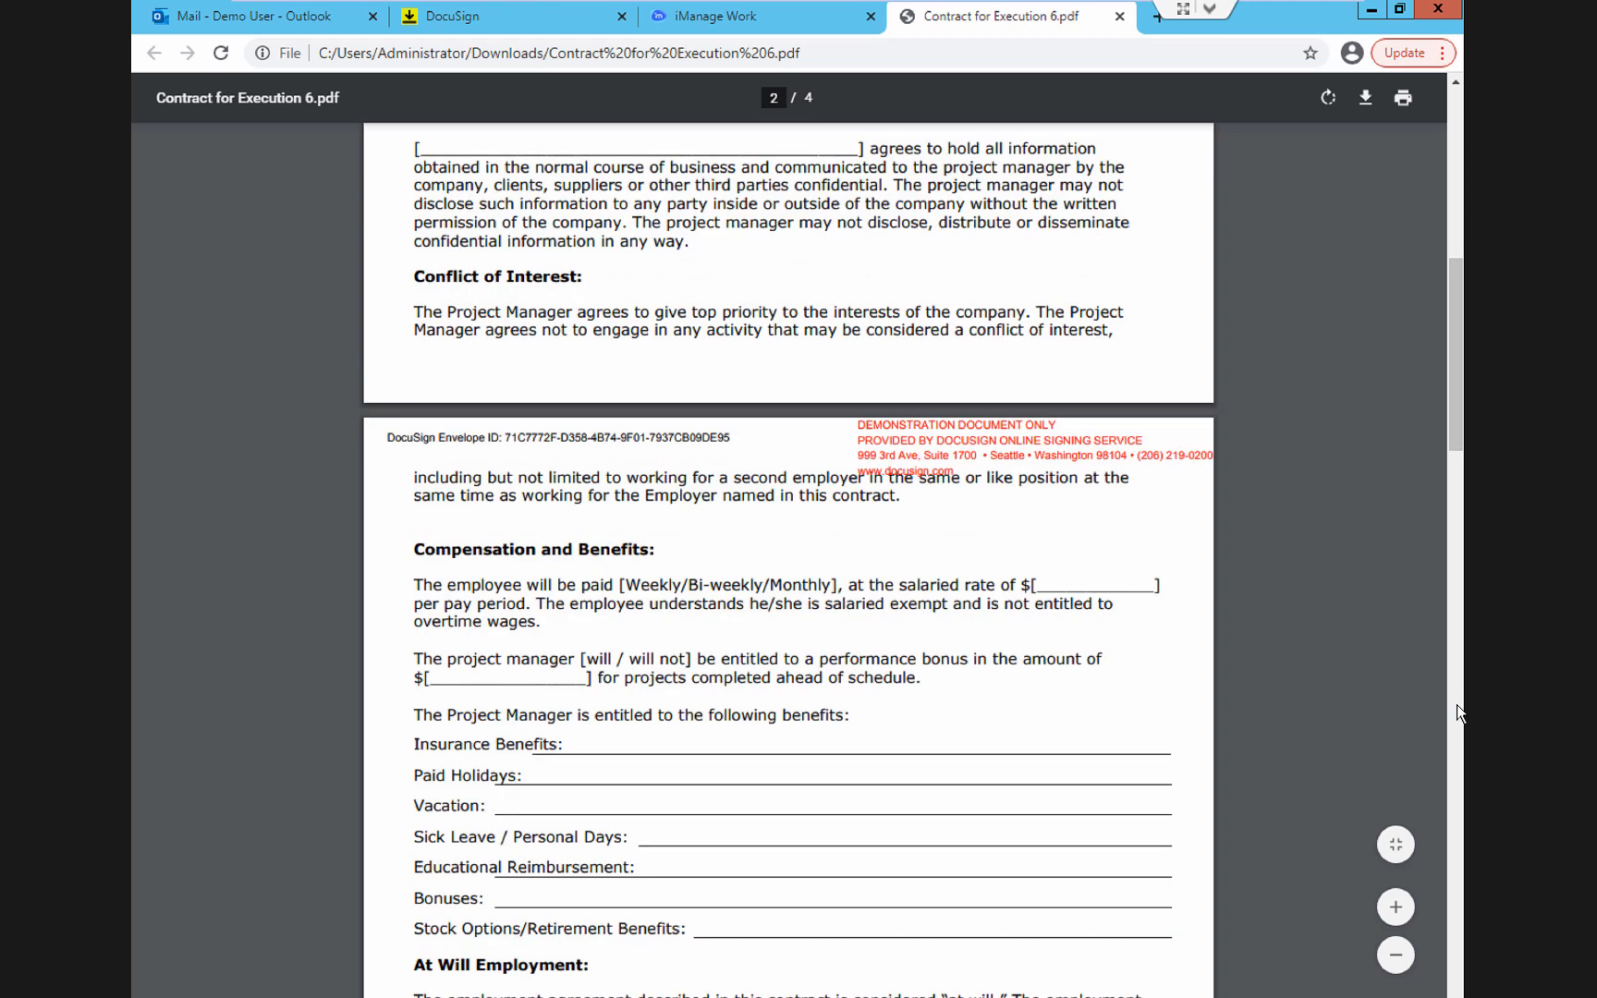
scroll(1456, 704, down, 9)
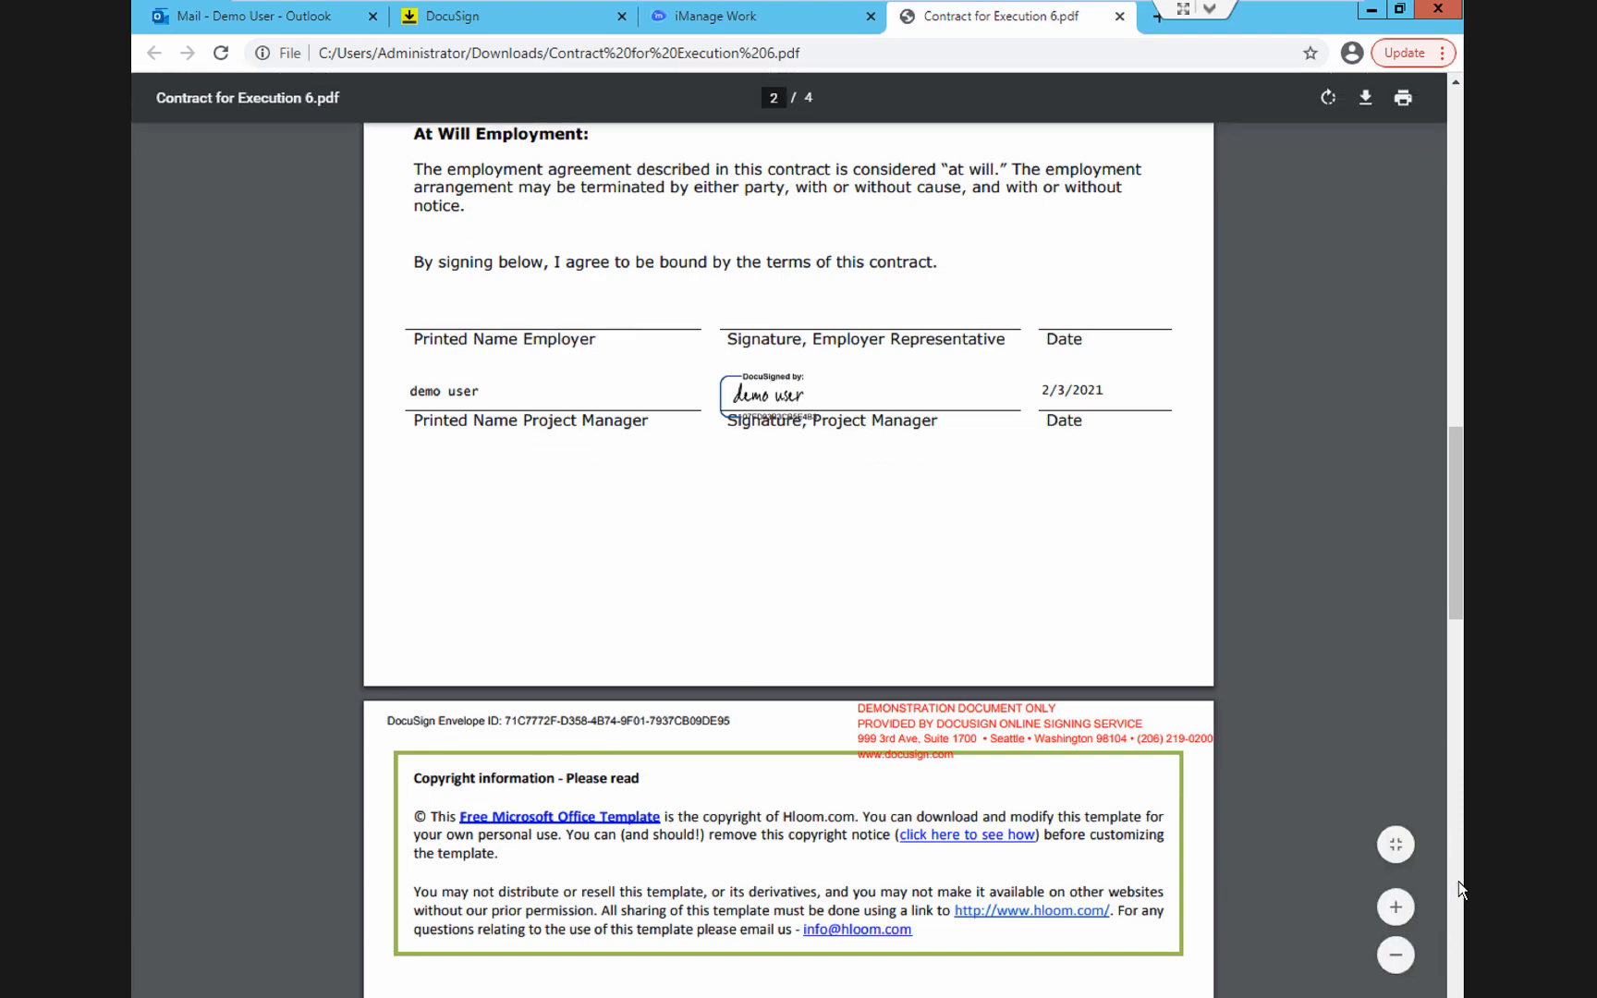
scroll(1458, 881, down, 9)
scroll(1458, 882, down, 9)
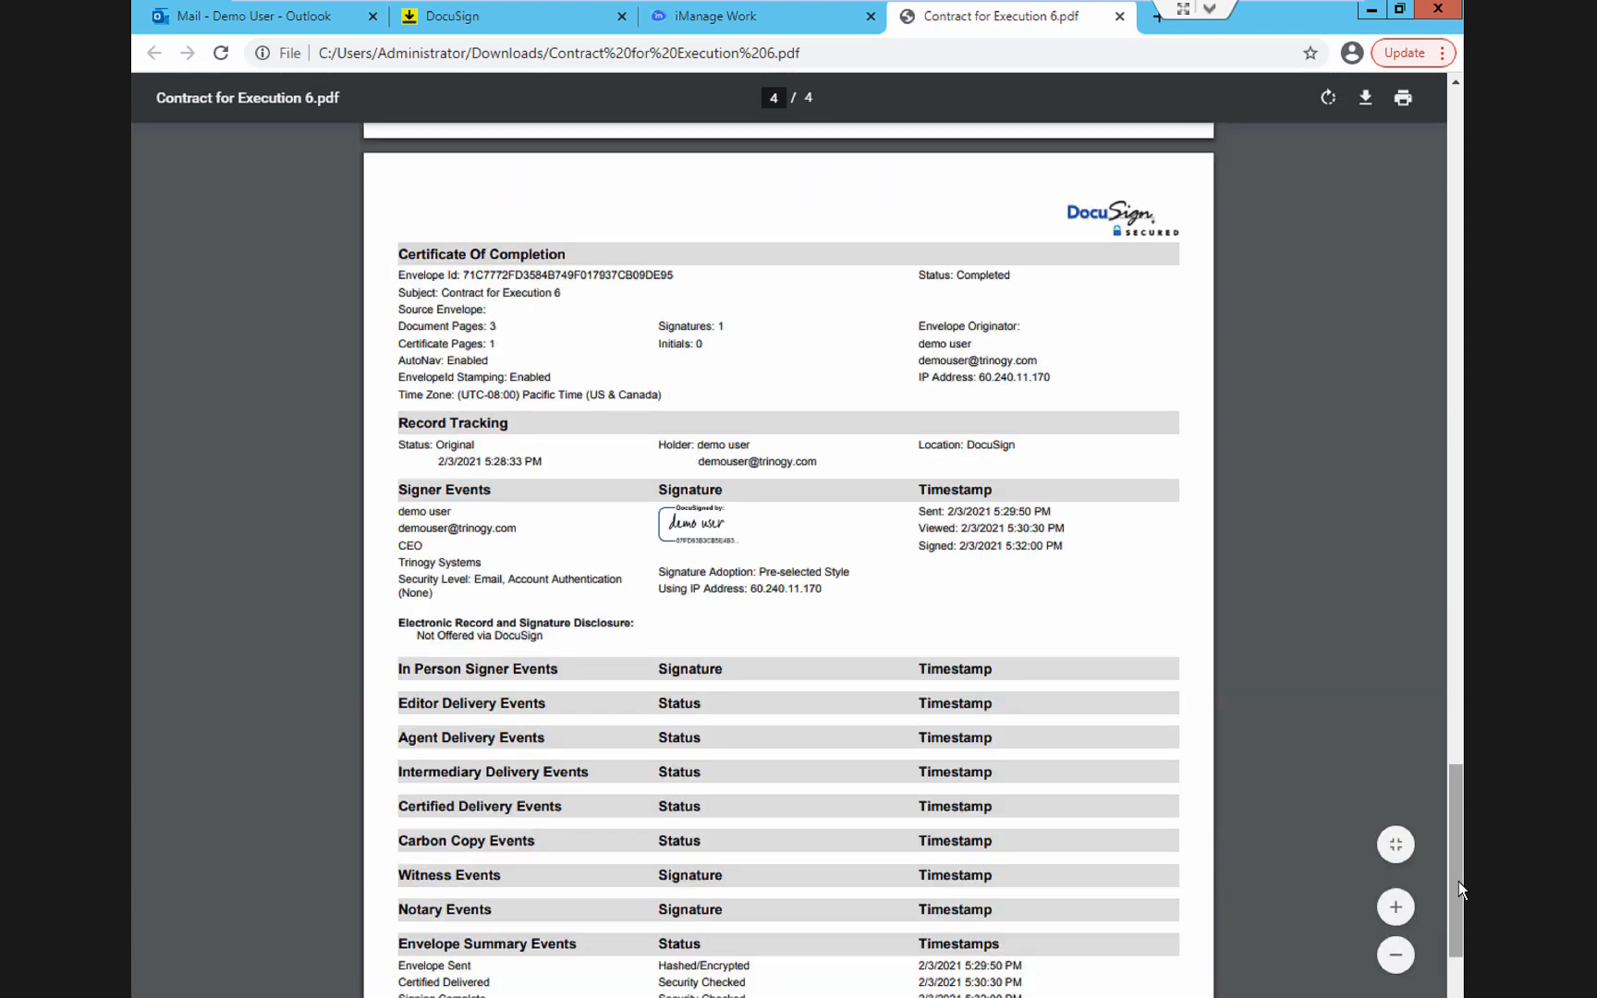
mouse_move(1458, 882)
mouse_down()
mouse_move(1460, 912)
mouse_move(1455, 897)
mouse_up()
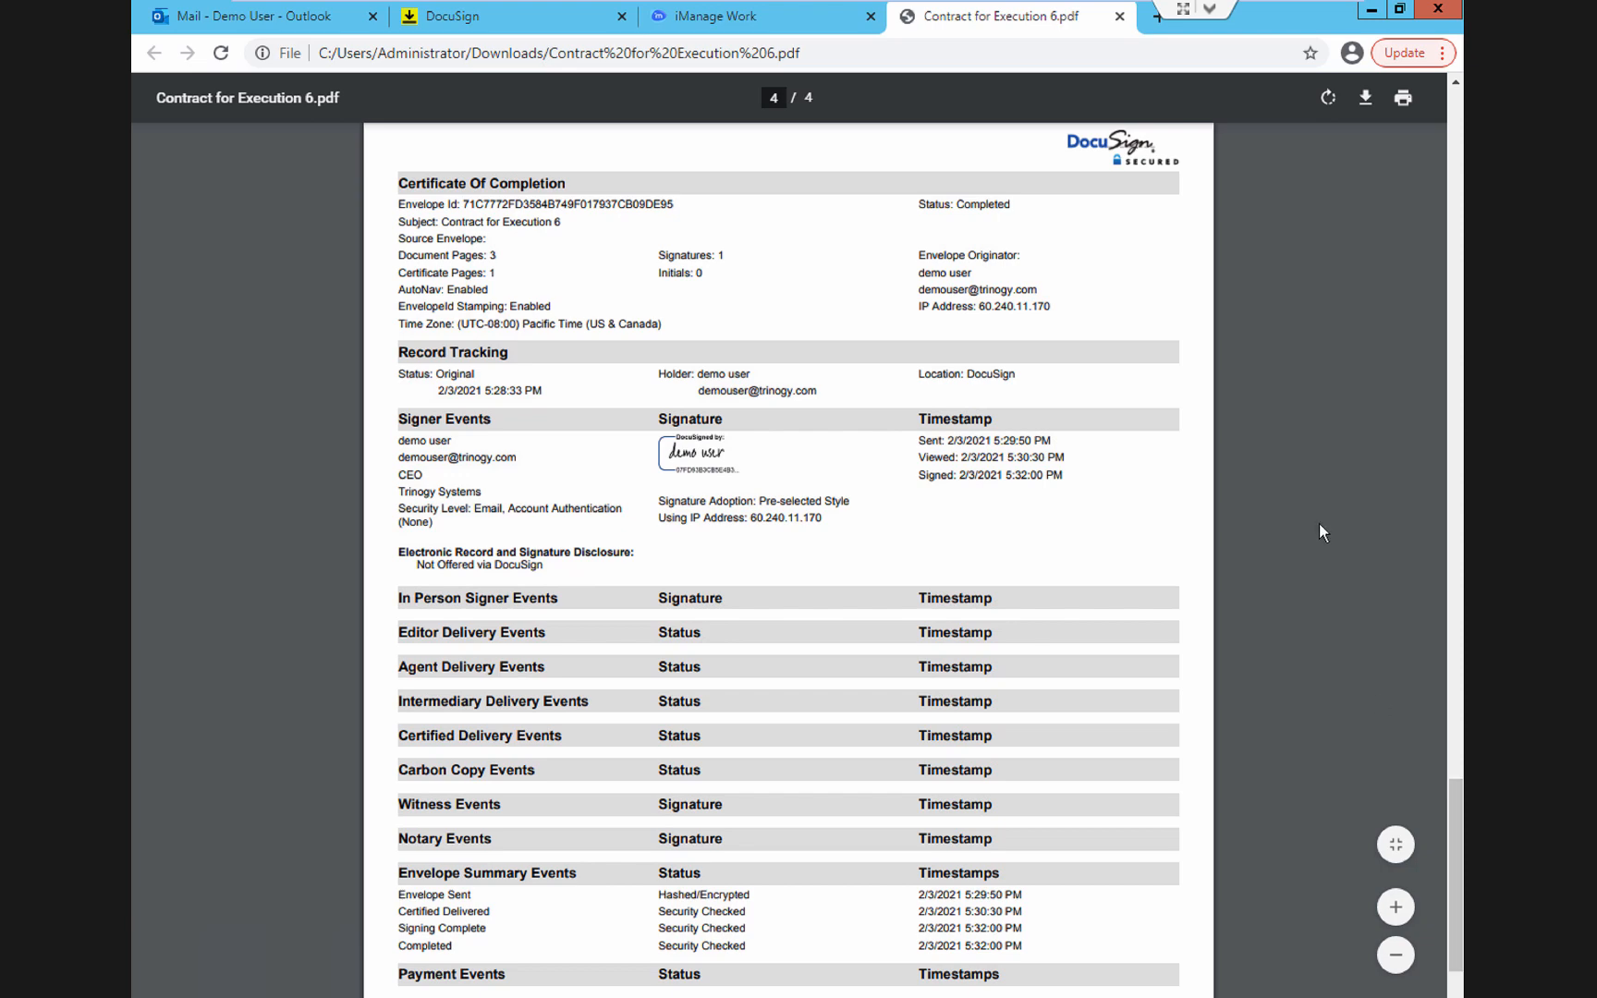
click(1119, 17)
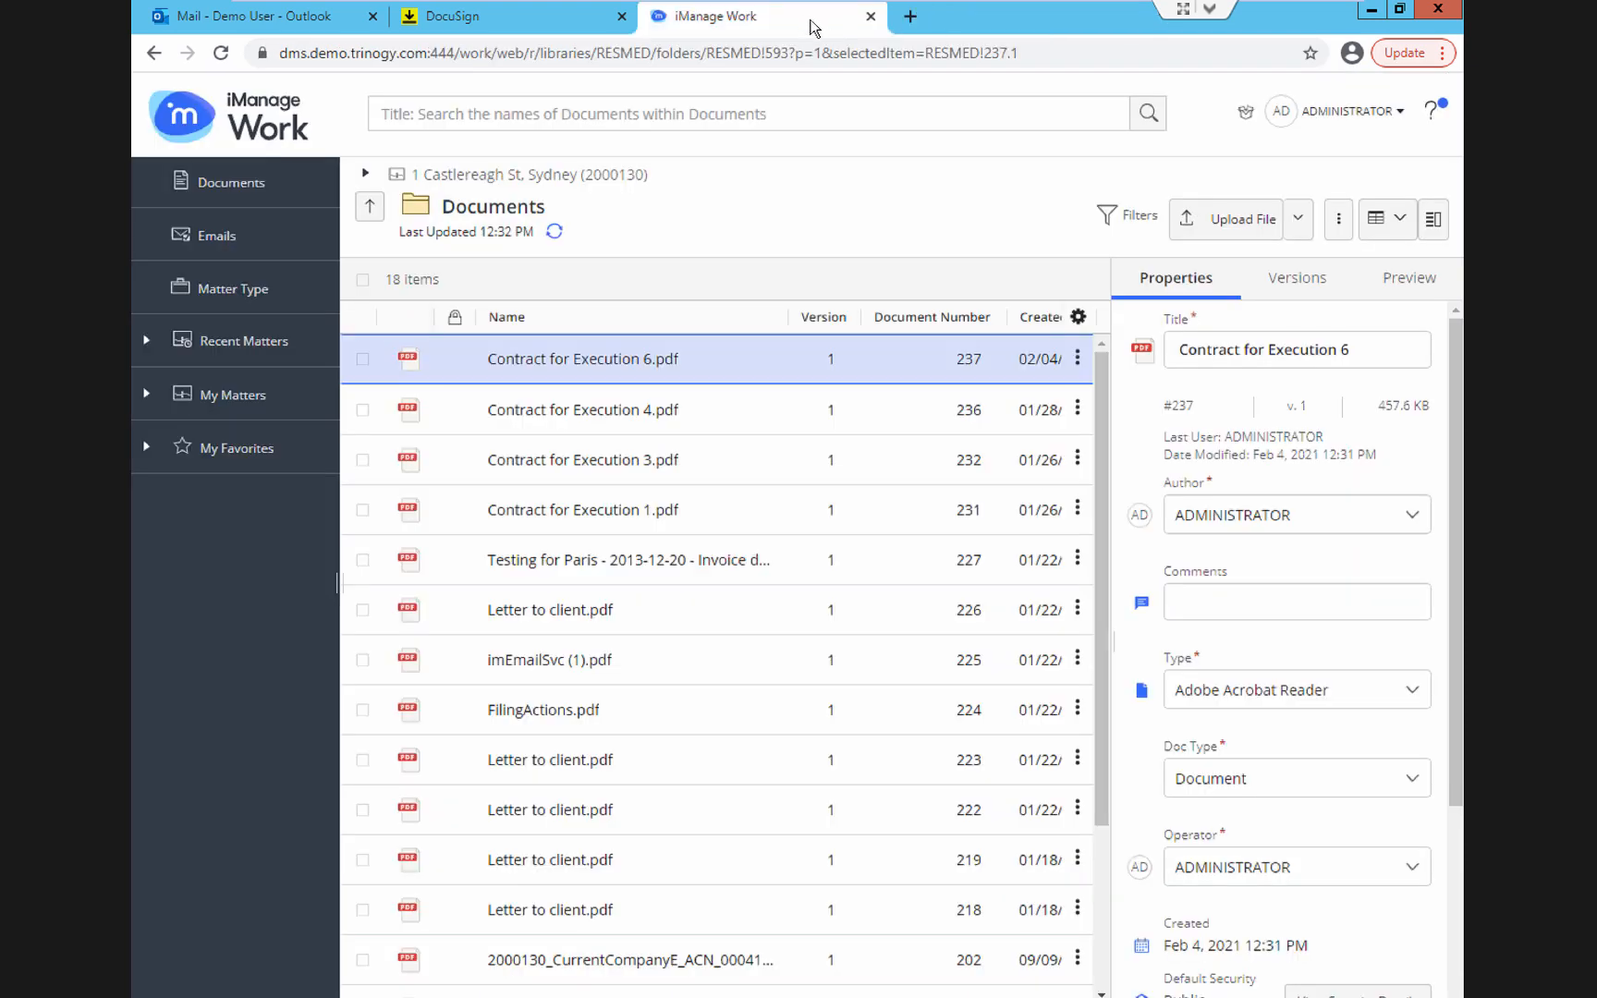
Hide the document details, return to the parent matter workspace and open its View/Update Matter window.
click(1433, 220)
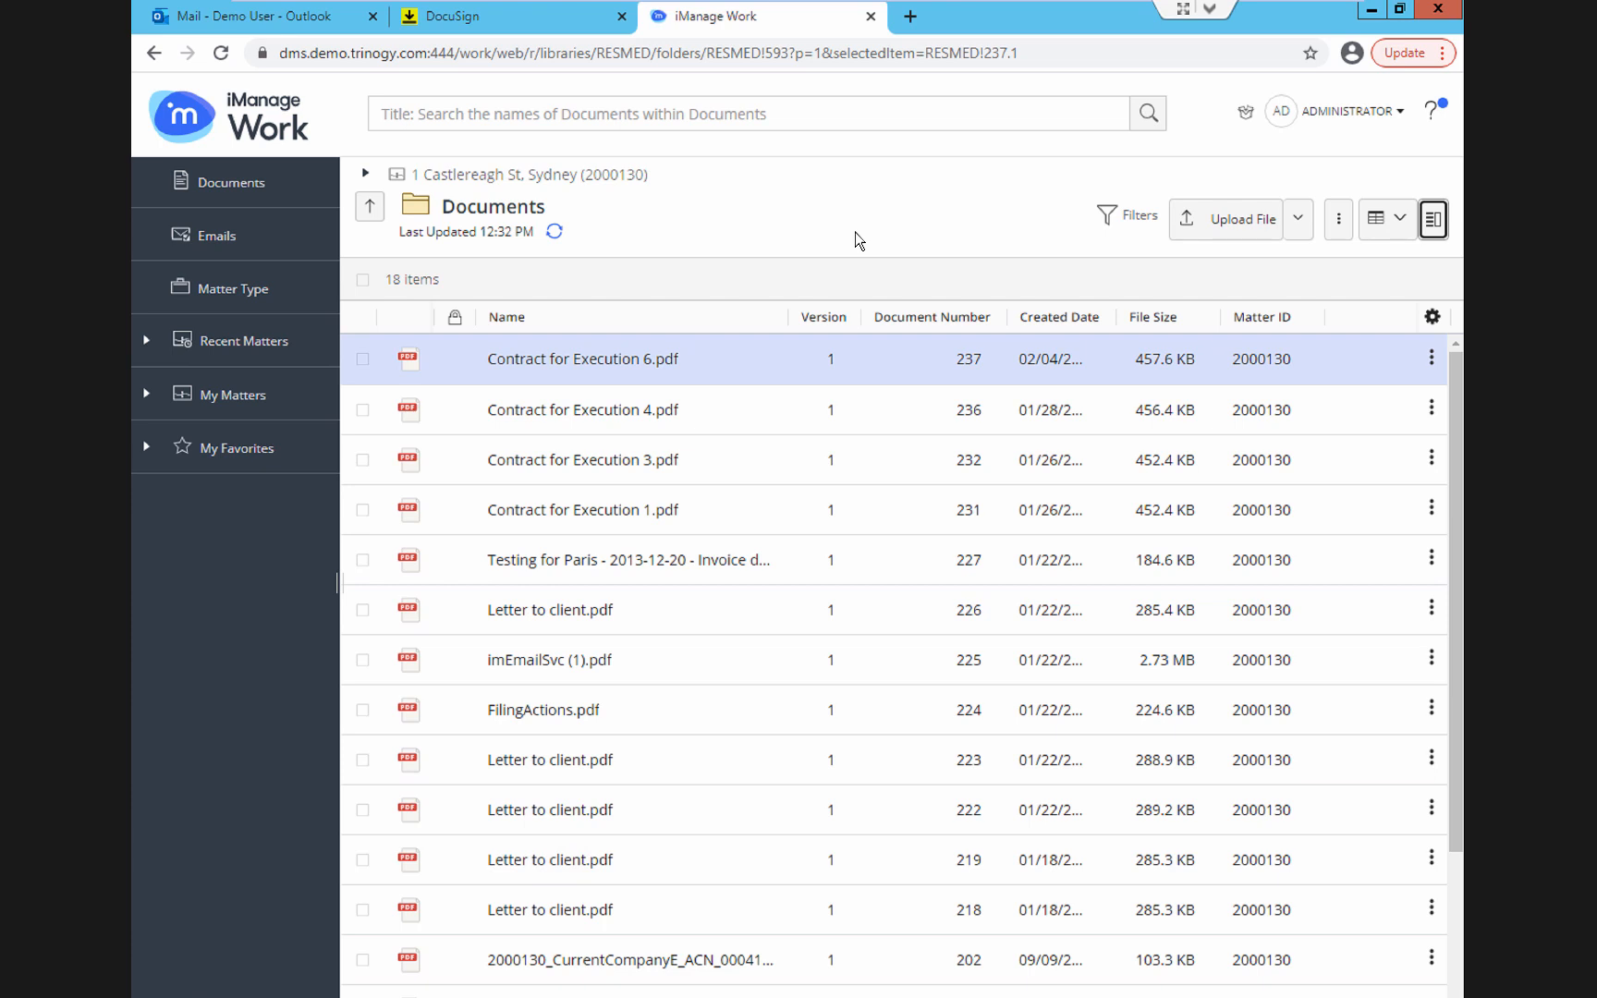
click(618, 176)
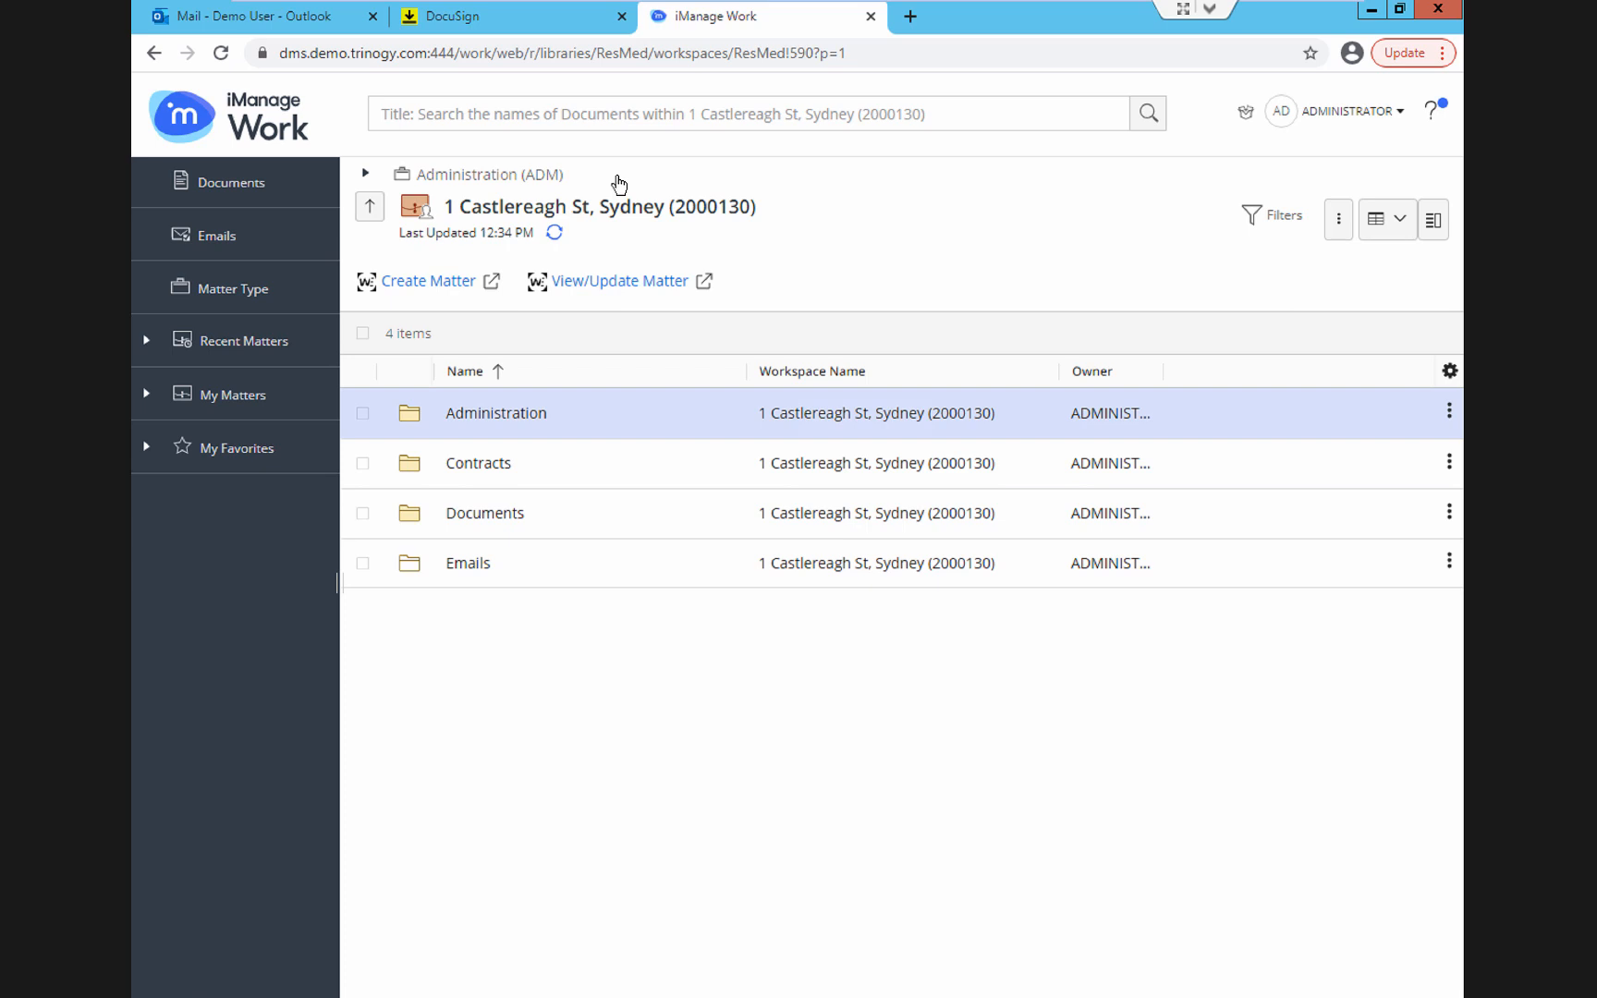
click(656, 294)
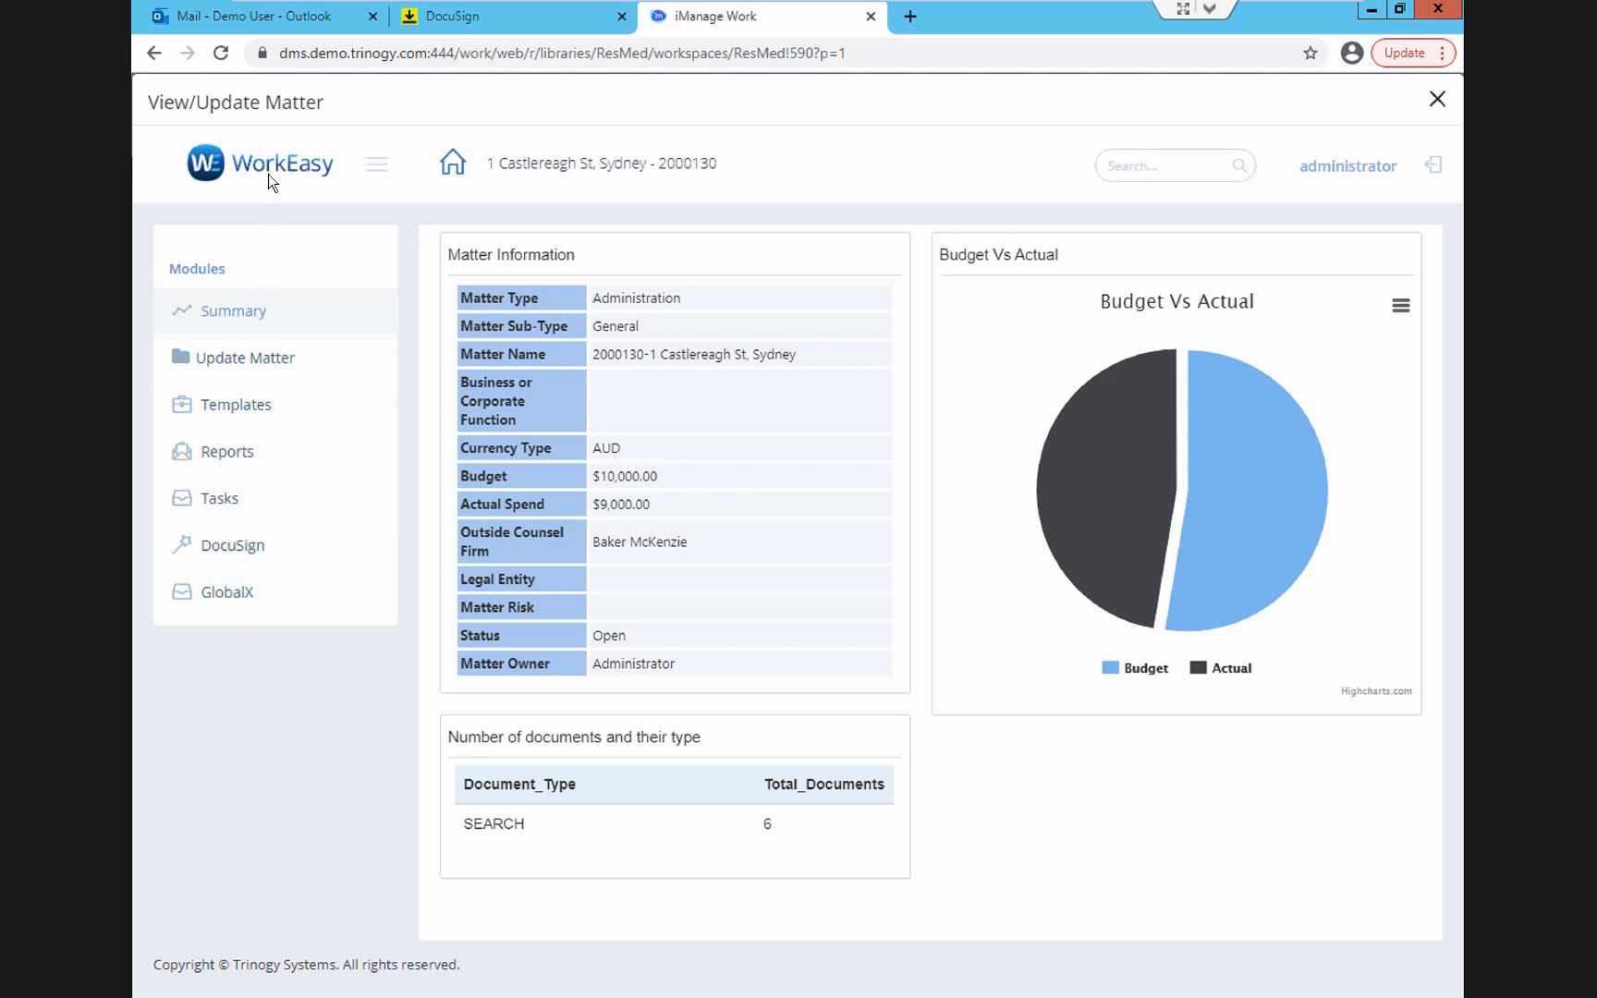
Show the matter's completed envelopes in the DocuSign module, and close the View/Update Matter window.
click(234, 556)
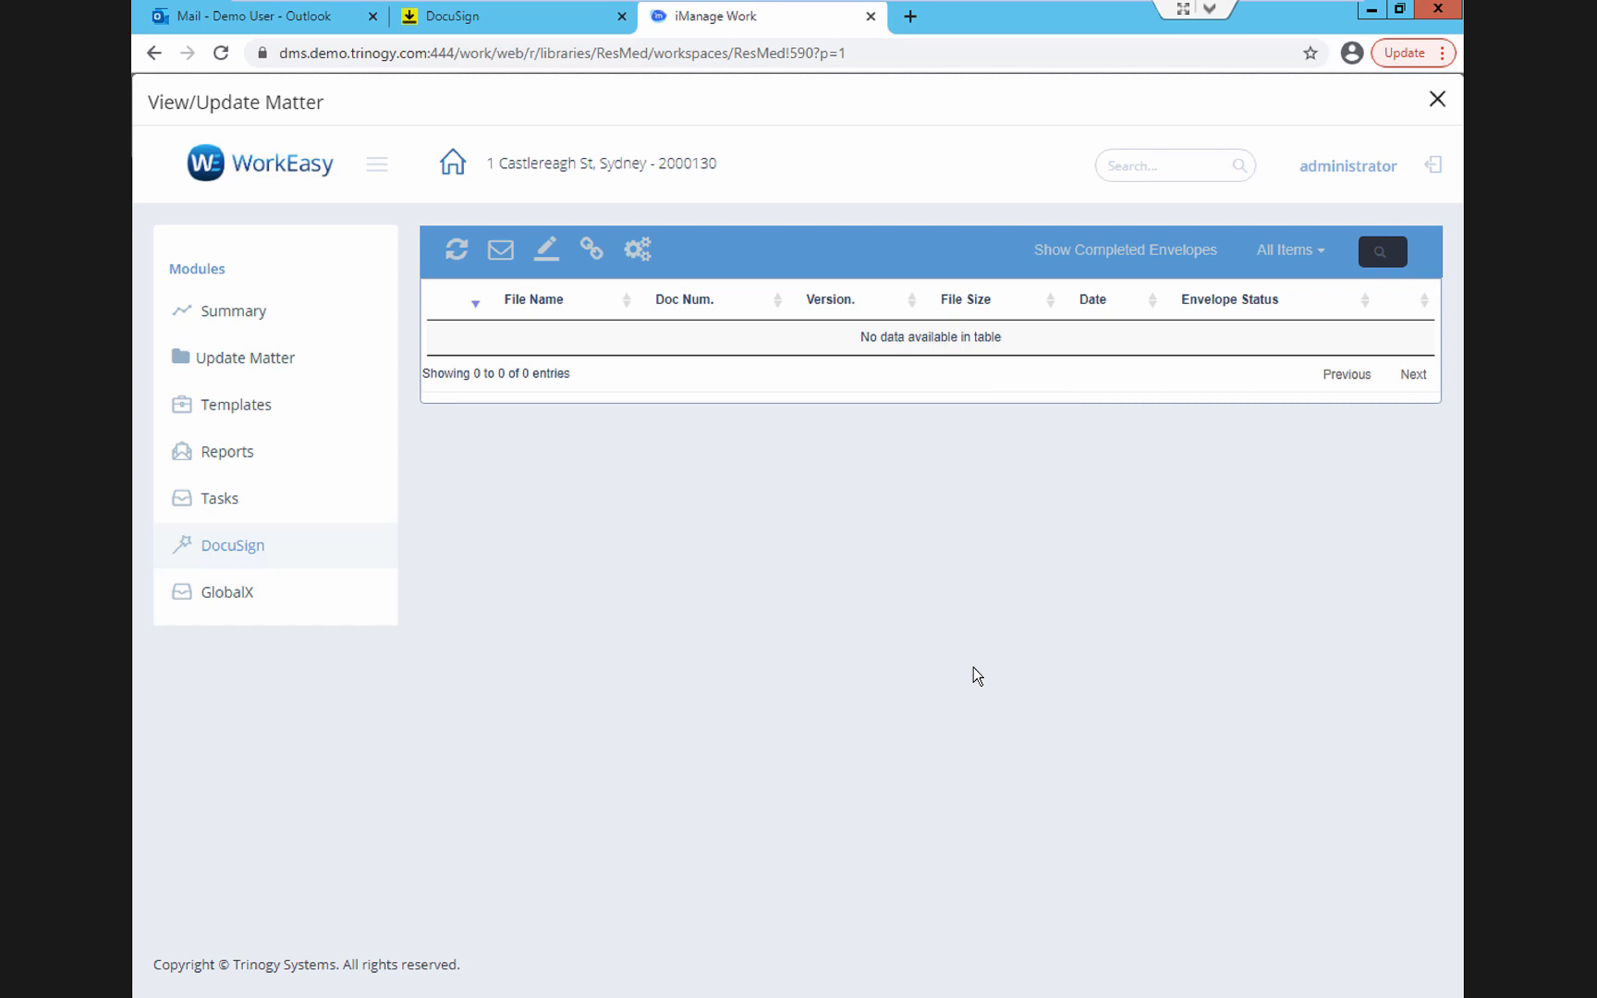
click(1180, 255)
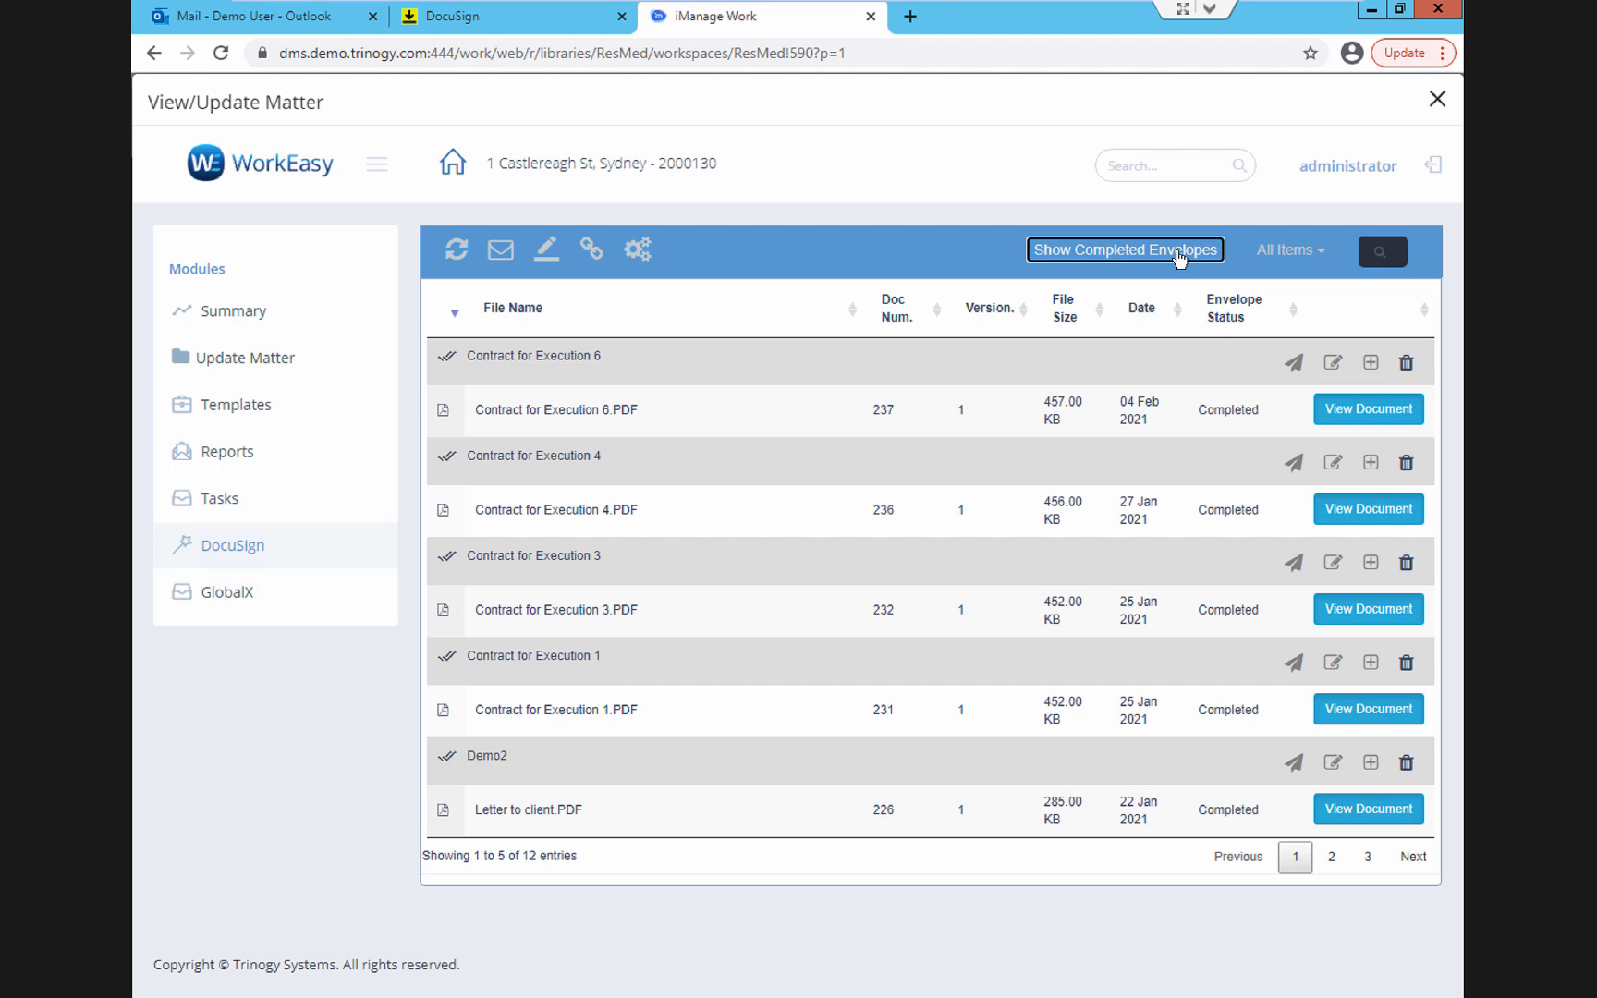
click(1437, 100)
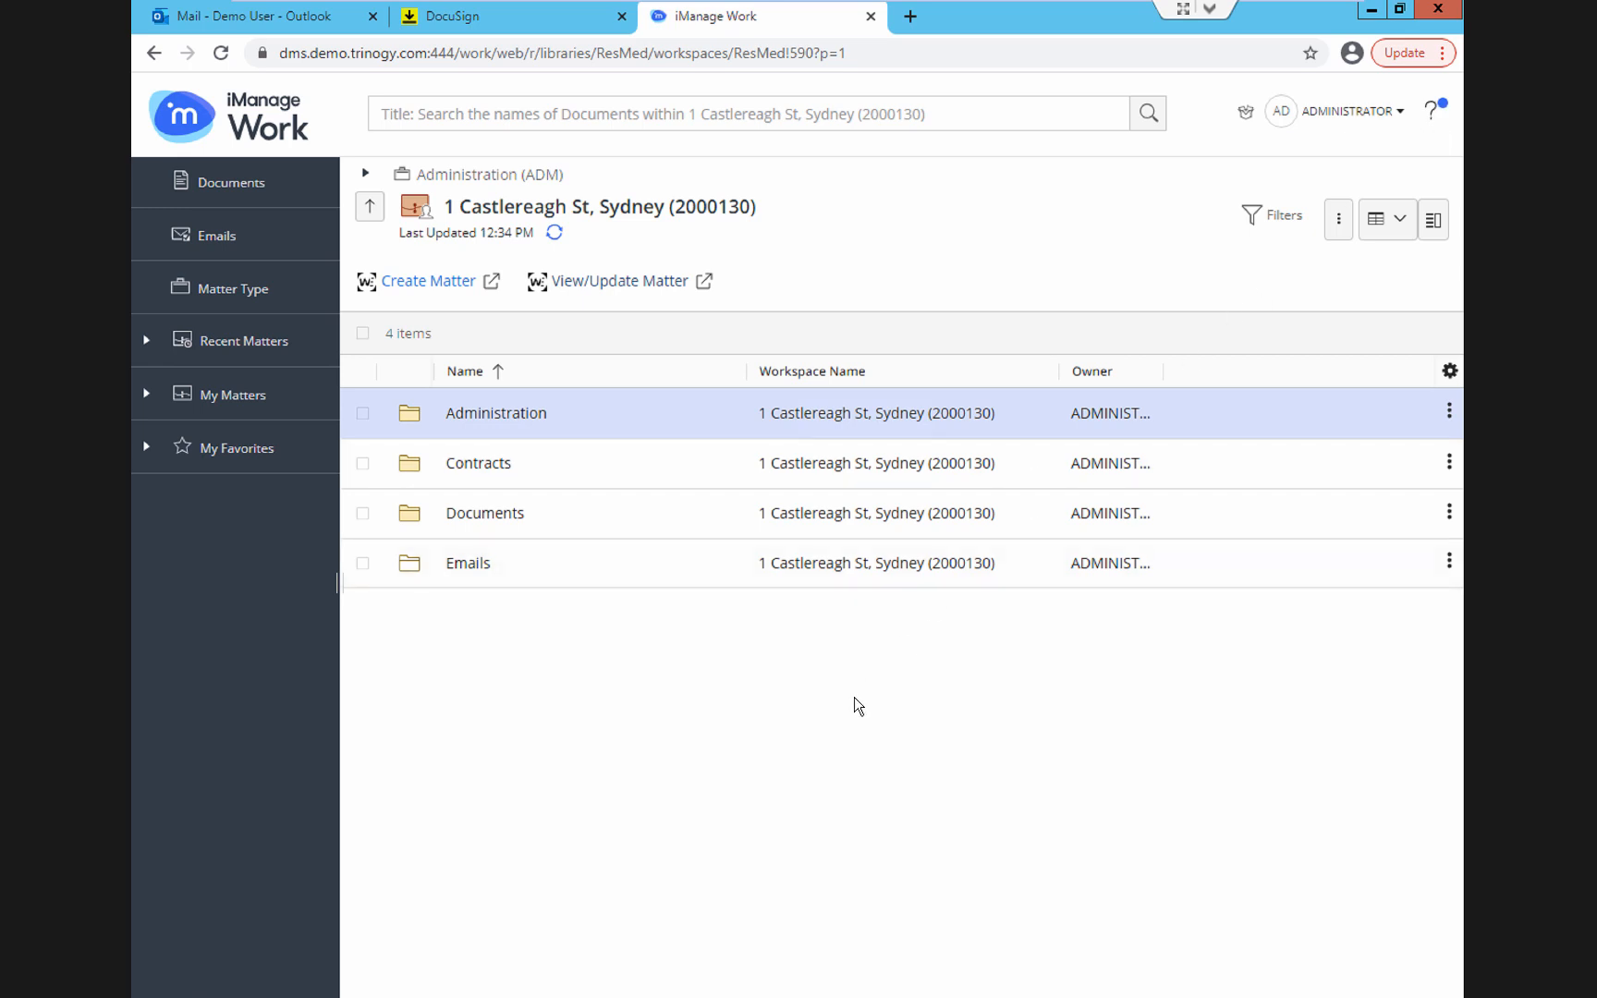